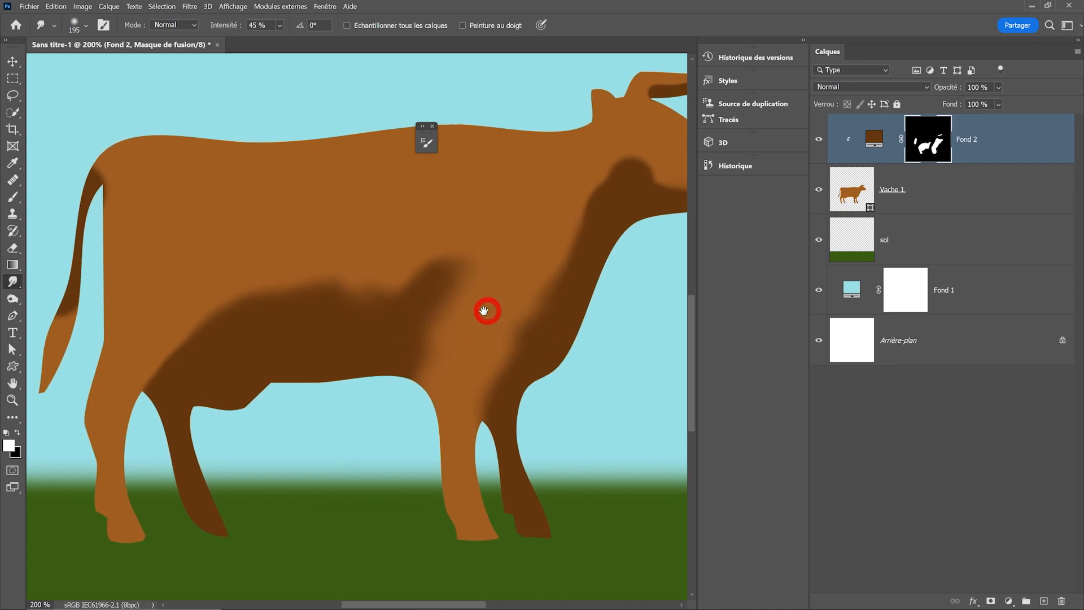
Smudge the dark shadow edges on the Fond 2 mask around the cow's head, neck and belly, enlarging the brush to 371 px.
mouse_move(506, 219)
left_mouse_down()
mouse_move(461, 236)
mouse_move(478, 234)
left_mouse_up()
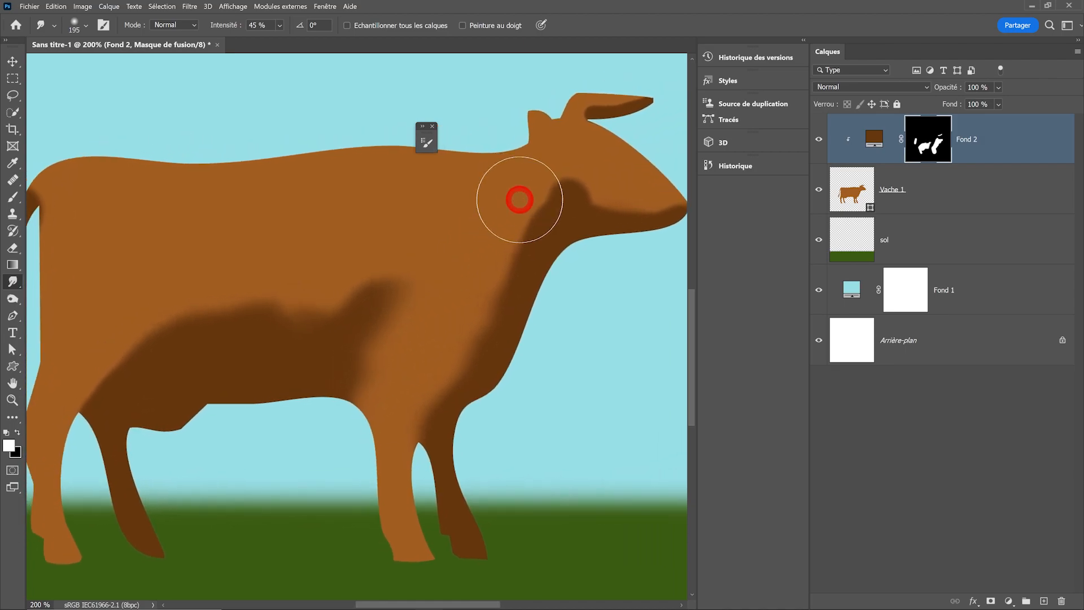
left_click_drag(654, 210, 593, 232)
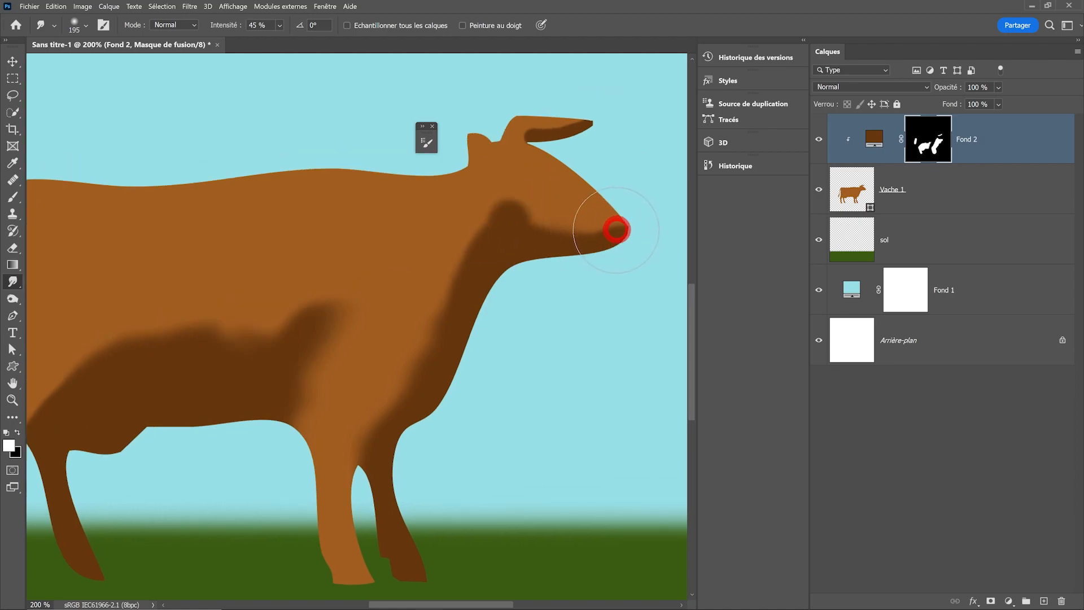
left_click_drag(205, 311, 341, 325)
mouse_move(96, 292)
left_mouse_down()
mouse_move(107, 260)
mouse_move(94, 291)
mouse_move(82, 244)
left_mouse_up()
key("ctrl+minus")
mouse_move(418, 334)
left_mouse_down()
mouse_move(358, 333)
mouse_move(349, 303)
left_mouse_up()
left_click_drag(349, 304, 260, 297)
mouse_move(395, 322)
left_mouse_down()
mouse_move(357, 319)
mouse_move(416, 278)
mouse_move(443, 227)
mouse_move(442, 258)
mouse_move(467, 260)
left_mouse_up()
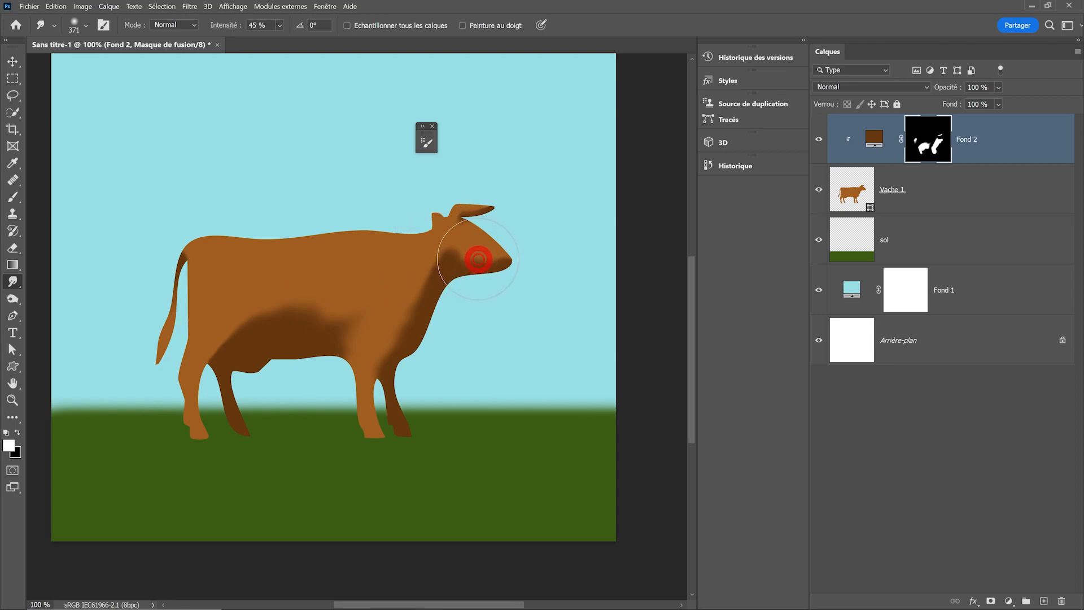
left_click_drag(439, 268, 375, 321)
key("ctrl+plus")
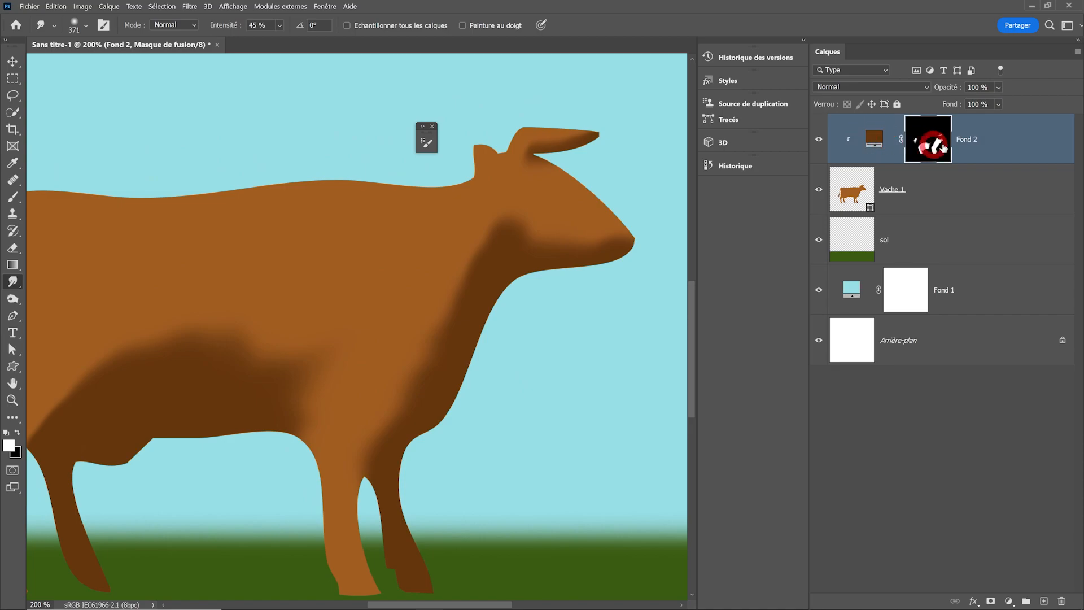
Set the Fond 2 layer's blend mode to Fondu.
left_click(861, 90)
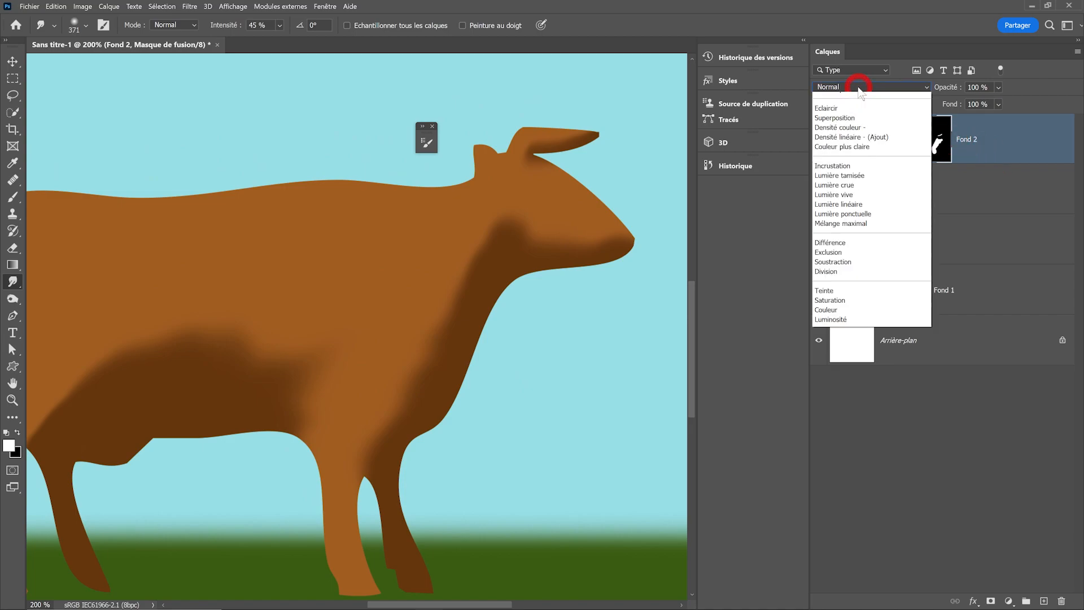
left_click(850, 107)
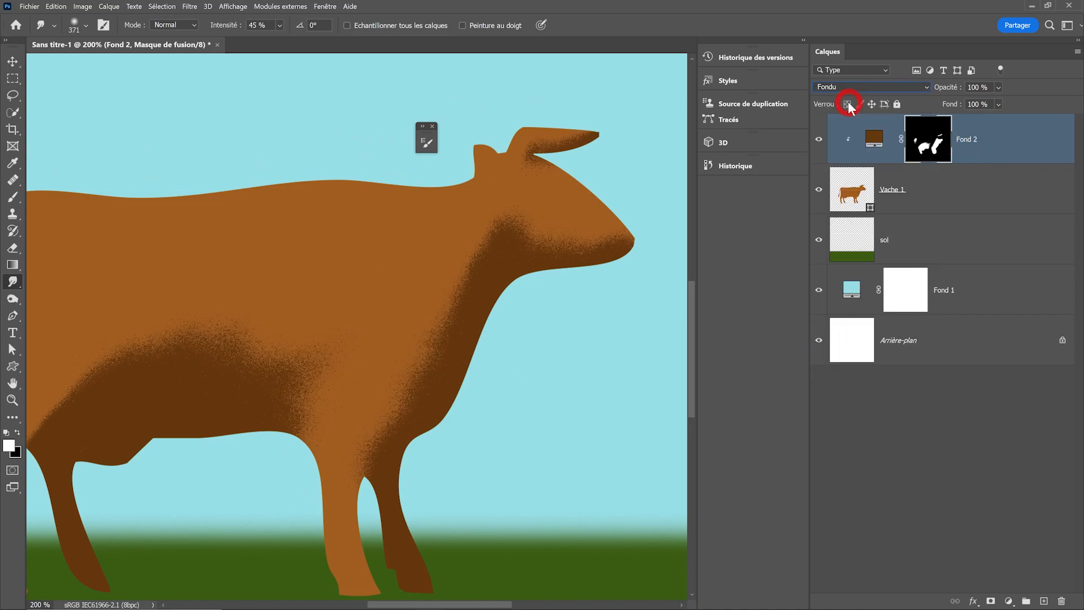
left_click_drag(497, 198, 478, 164)
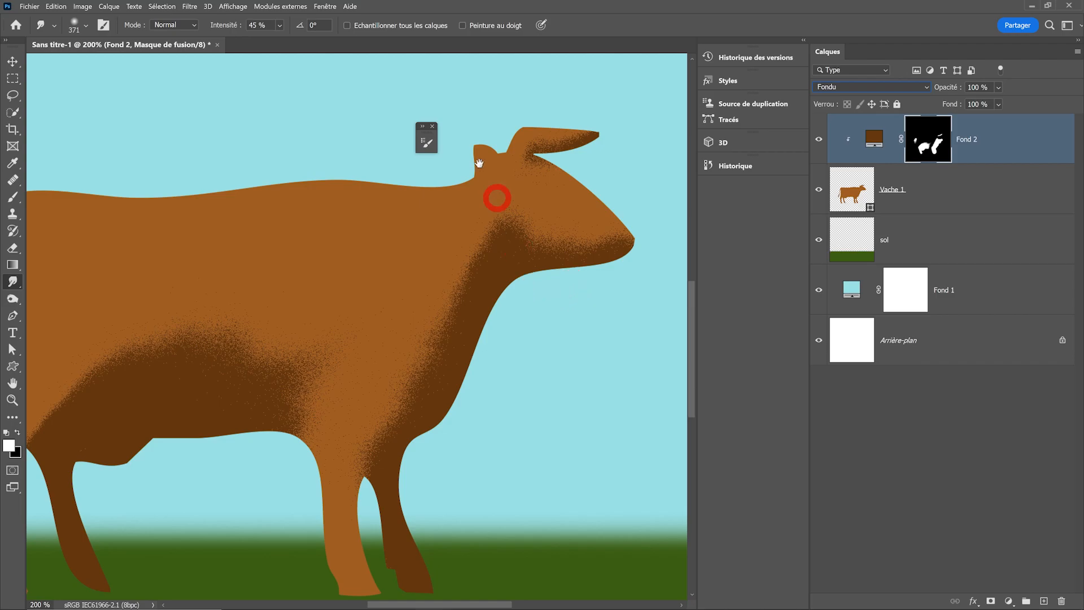
left_click(433, 127)
middle_click(457, 247)
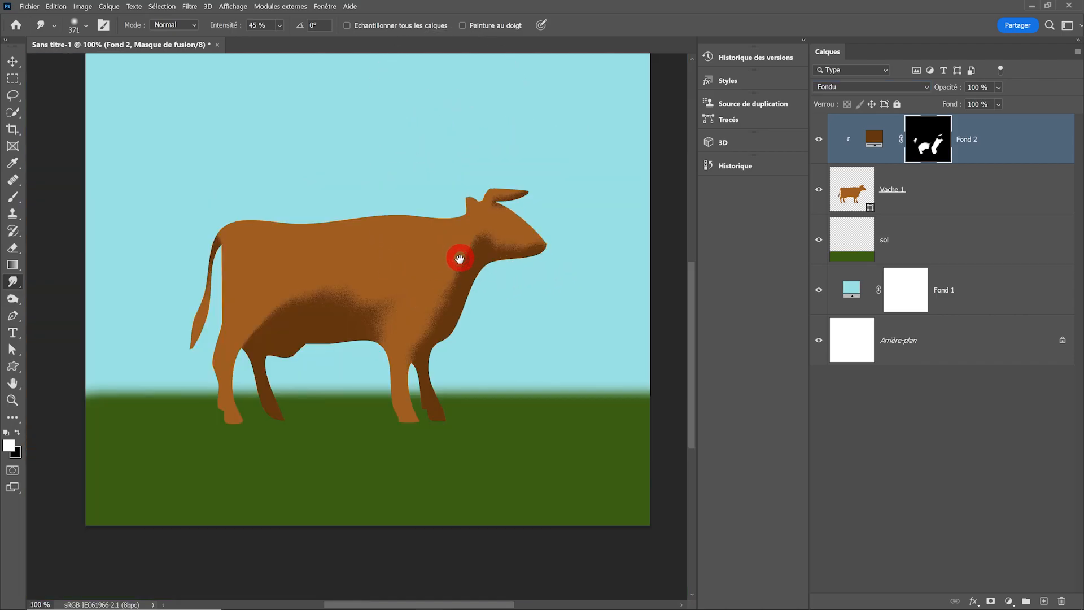
middle_click(412, 310)
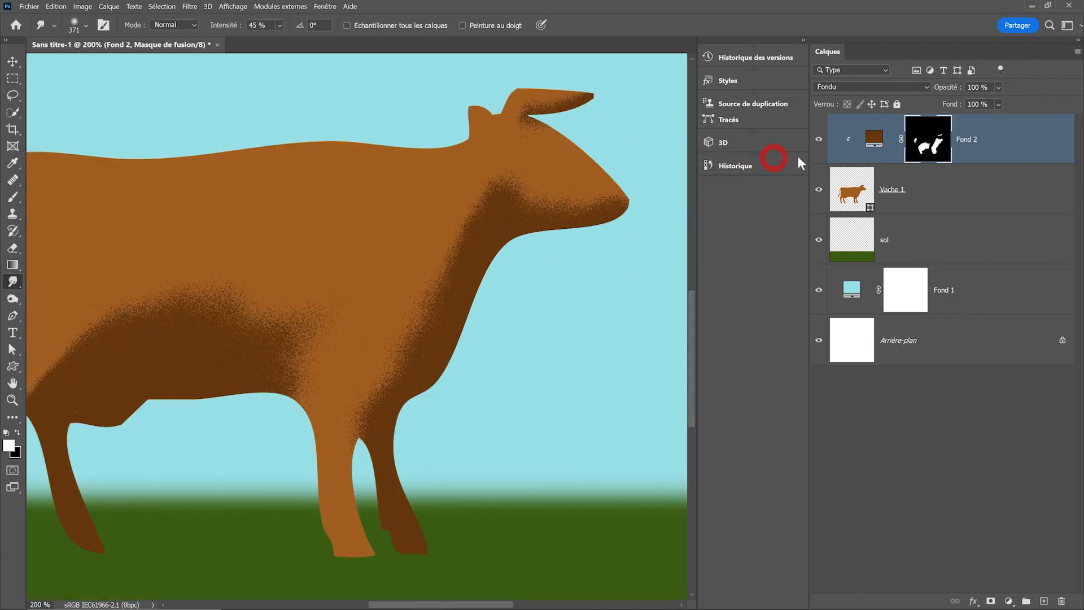
Smudge the grainy shadow edges on the belly, then clean up the shading below the horn with a 79 px brush.
mouse_move(549, 162)
left_mouse_down()
mouse_move(487, 181)
mouse_move(425, 282)
mouse_move(370, 320)
mouse_move(315, 324)
mouse_move(332, 290)
mouse_move(316, 275)
left_mouse_up()
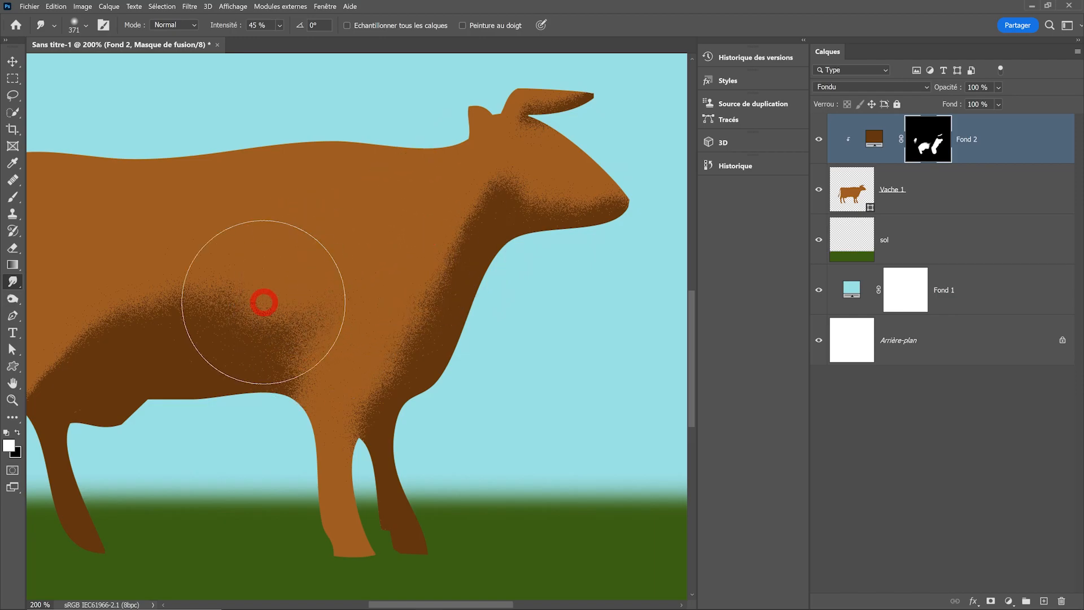
left_click(279, 311, "ctrl")
left_click(279, 311, "alt")
mouse_move(279, 311)
left_mouse_down()
mouse_move(382, 295)
mouse_move(338, 314)
mouse_move(343, 288)
mouse_move(393, 277)
mouse_move(282, 266)
mouse_move(348, 273)
mouse_move(286, 250)
mouse_move(377, 259)
left_mouse_up()
left_click_drag(444, 239, 372, 242)
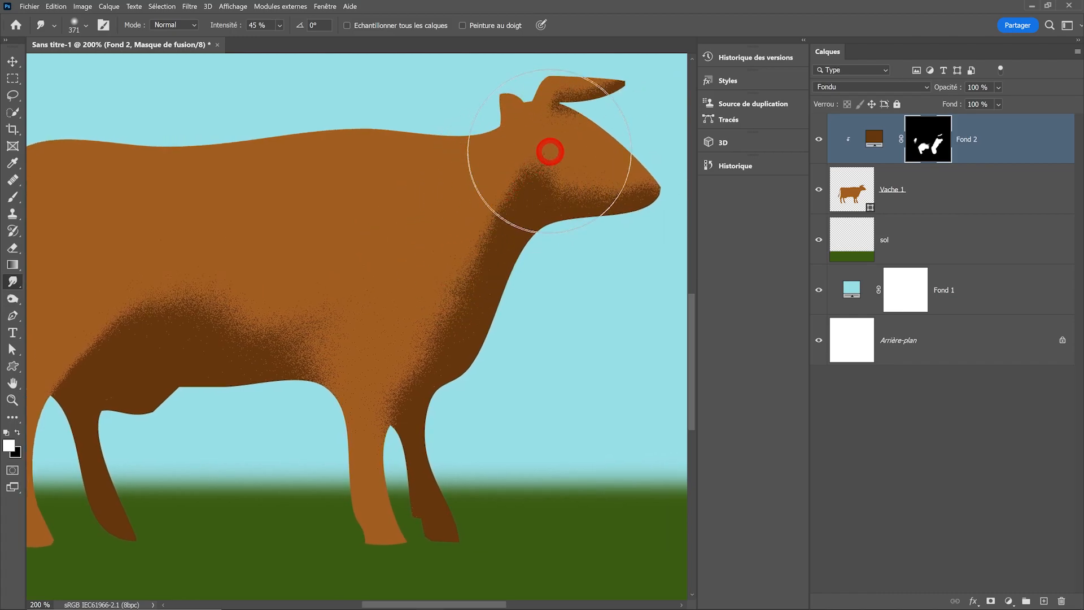
left_click_drag(556, 124, 407, 122)
left_click_drag(545, 174, 552, 116)
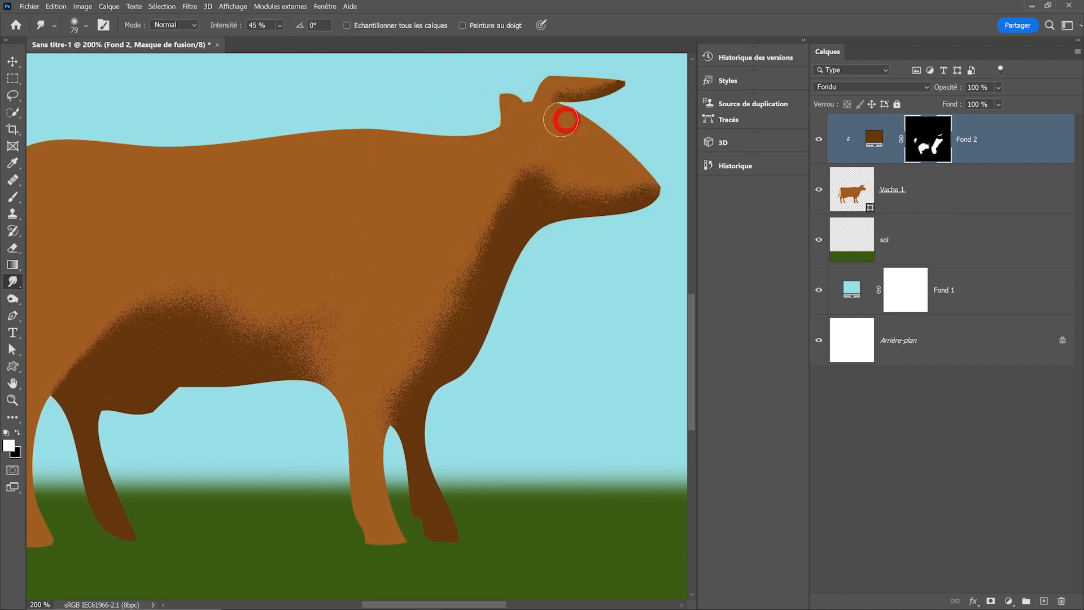
key("h")
left_click_drag(399, 198, 394, 242)
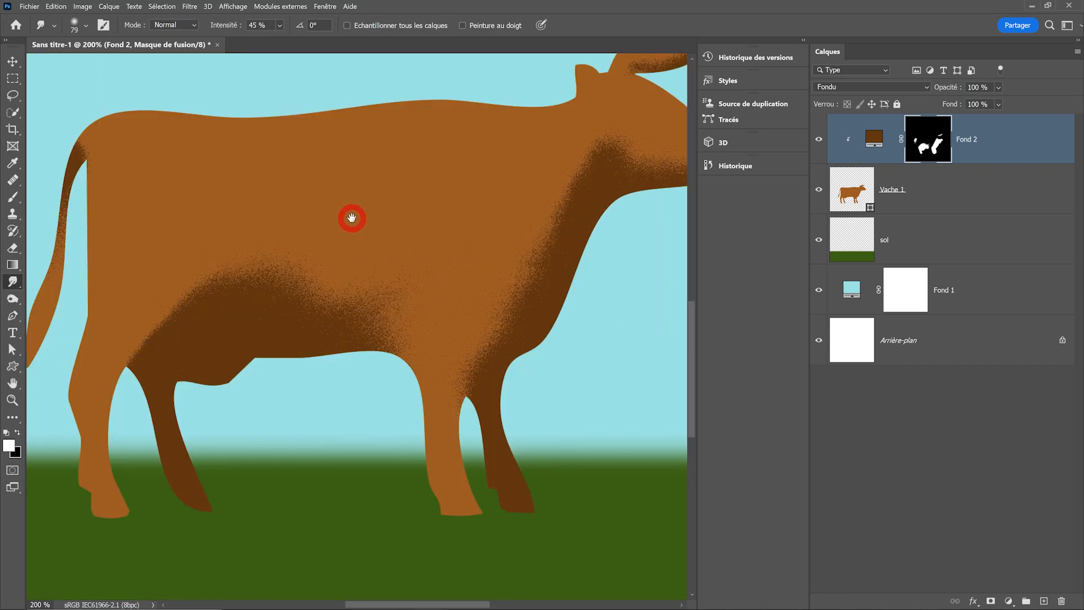
key("h")
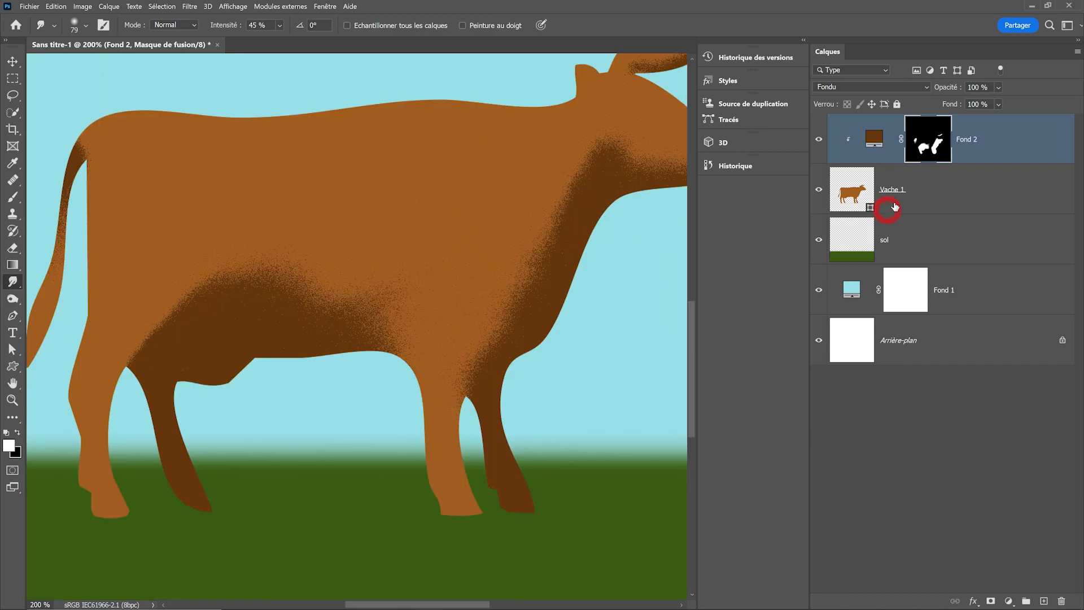
Add a green solid color fill layer above Fond 2 and clip it to the cow.
left_click(1008, 599)
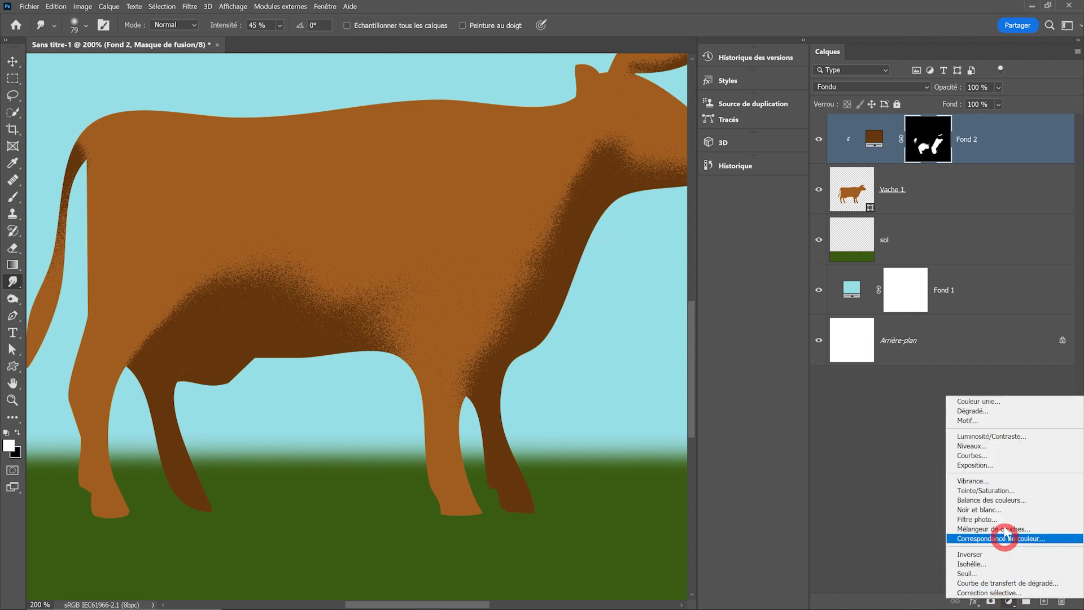
left_click(997, 402)
left_click(865, 246)
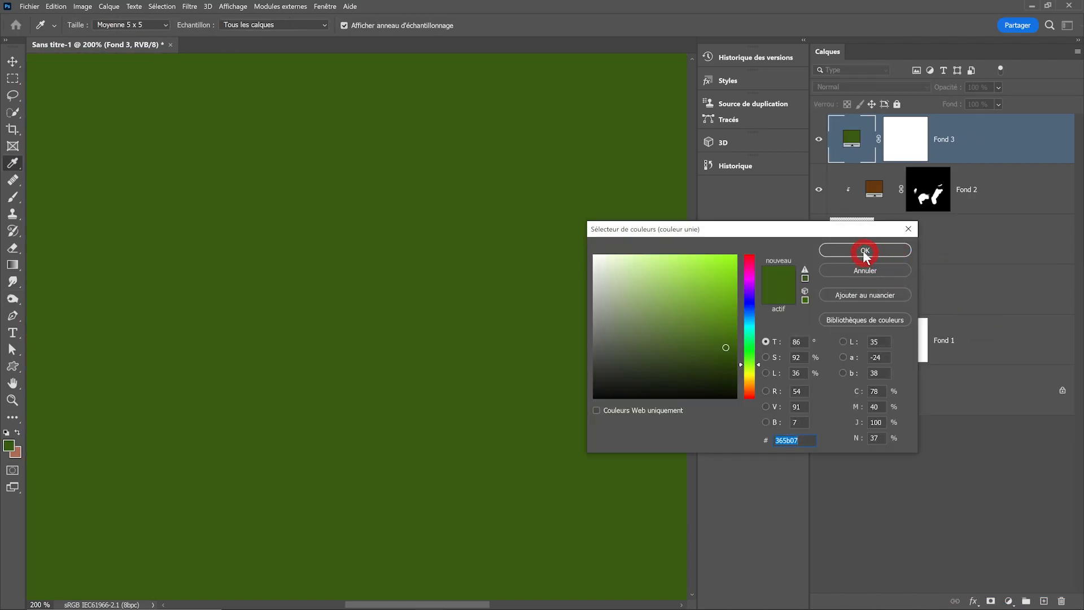
left_click(978, 152)
left_click(983, 162, "alt")
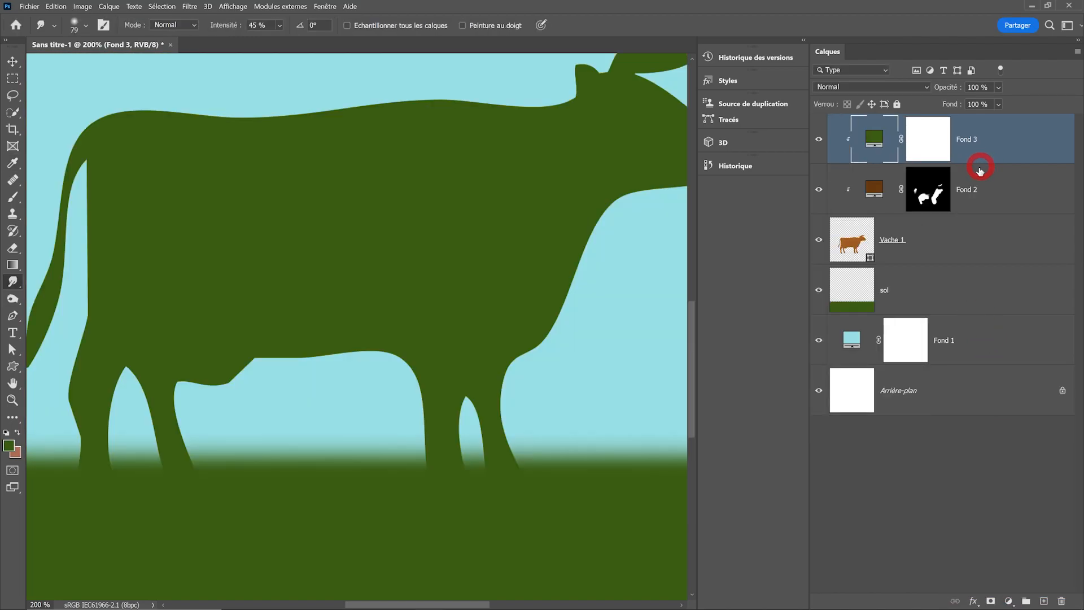
Change the Fond 3 fill to light orange e5a363, starting from the cow's sampled body color.
left_click(819, 140)
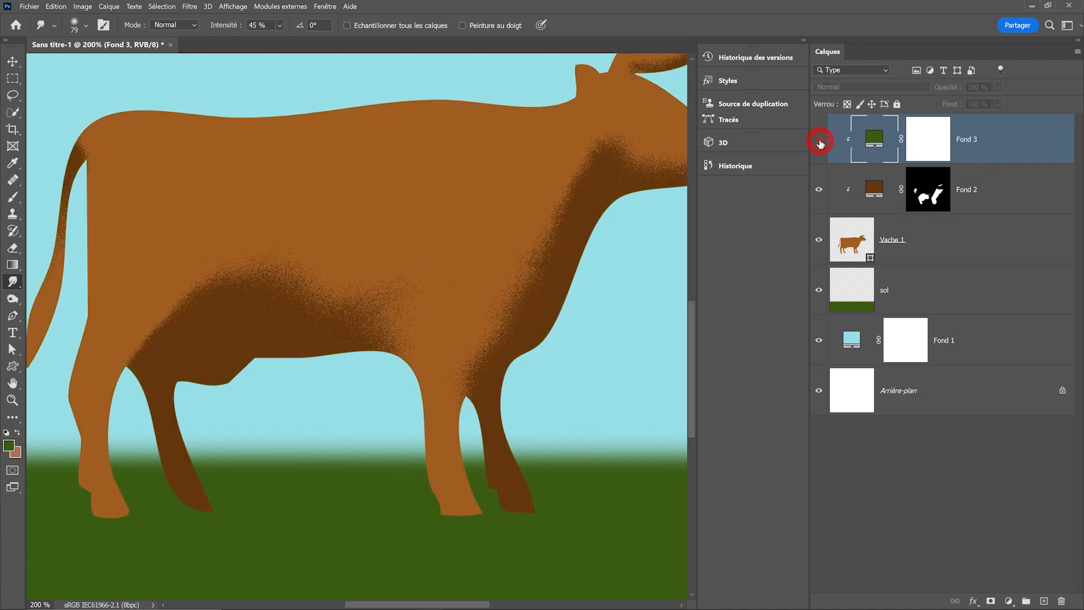
double_click(872, 141)
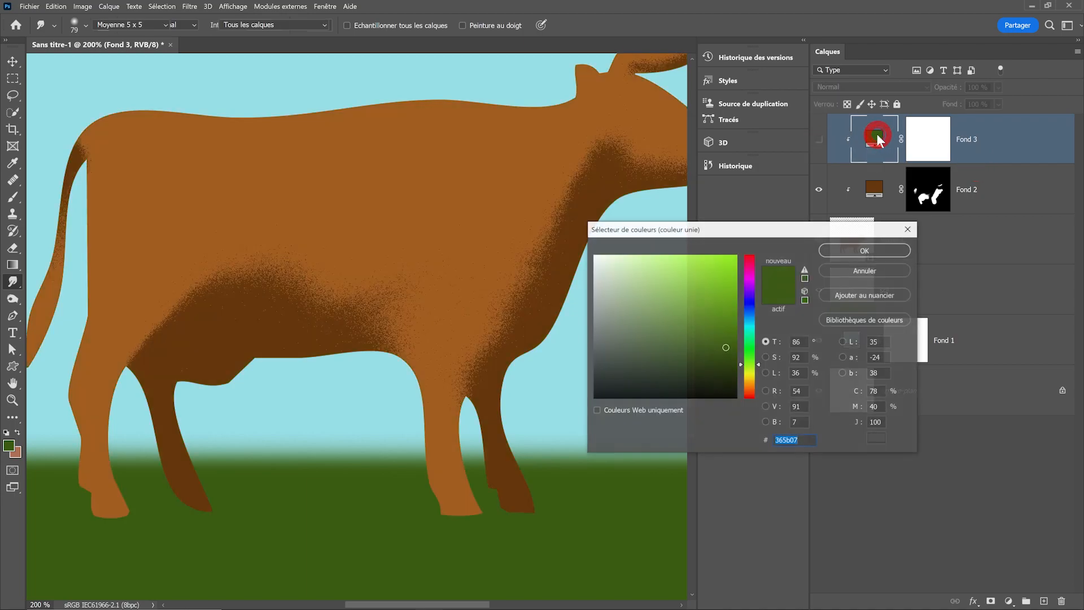
left_click(386, 160)
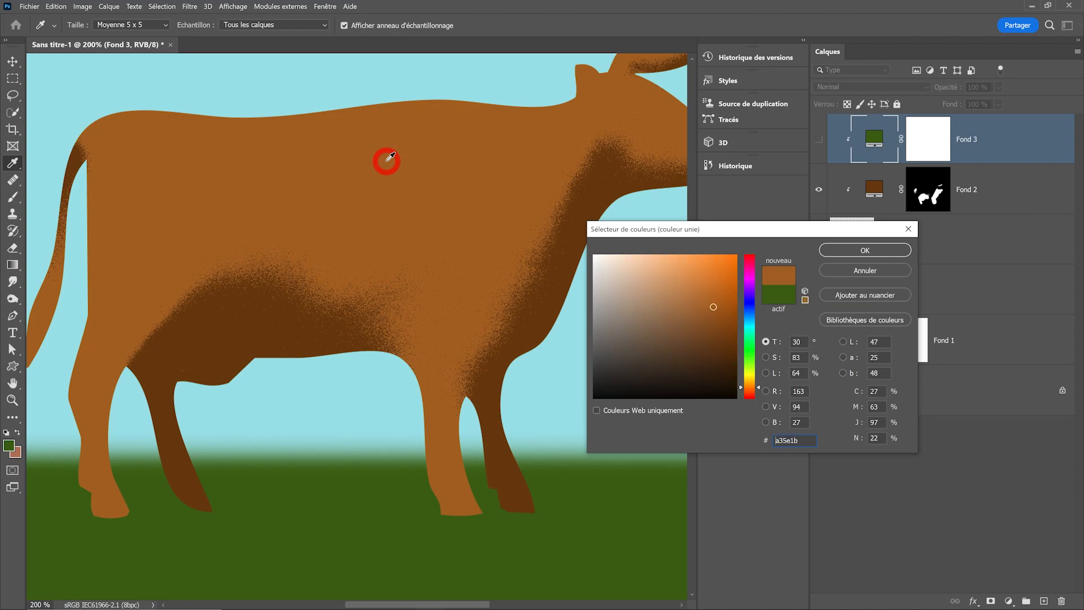
left_click_drag(712, 306, 674, 267)
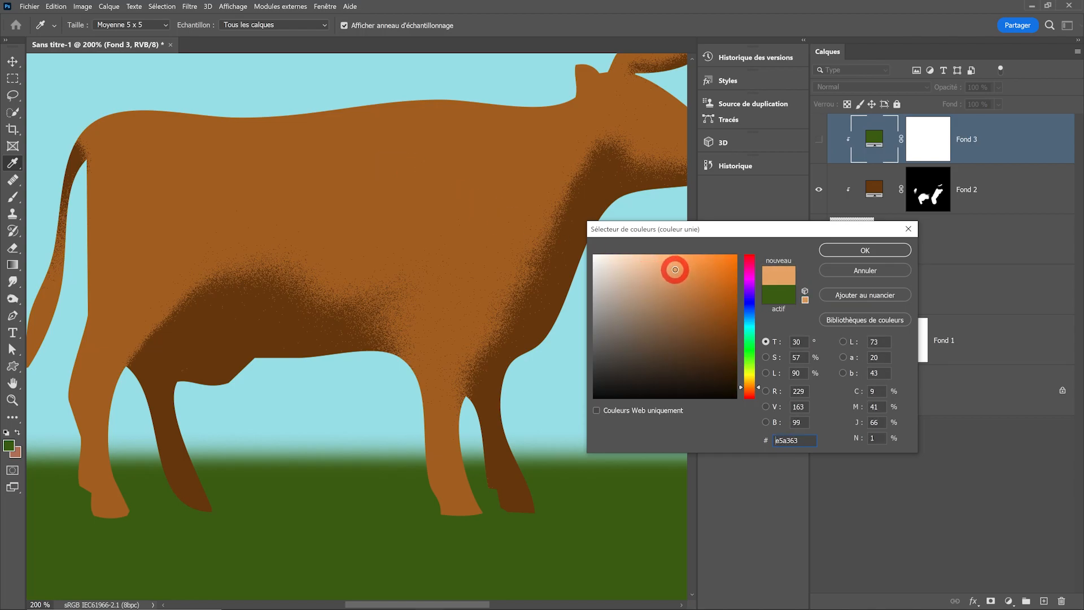
key("Return")
left_click(818, 139)
Invert the Fond 3 mask to black and paint highlights along the cow's back with a soft white brush.
left_click(910, 148)
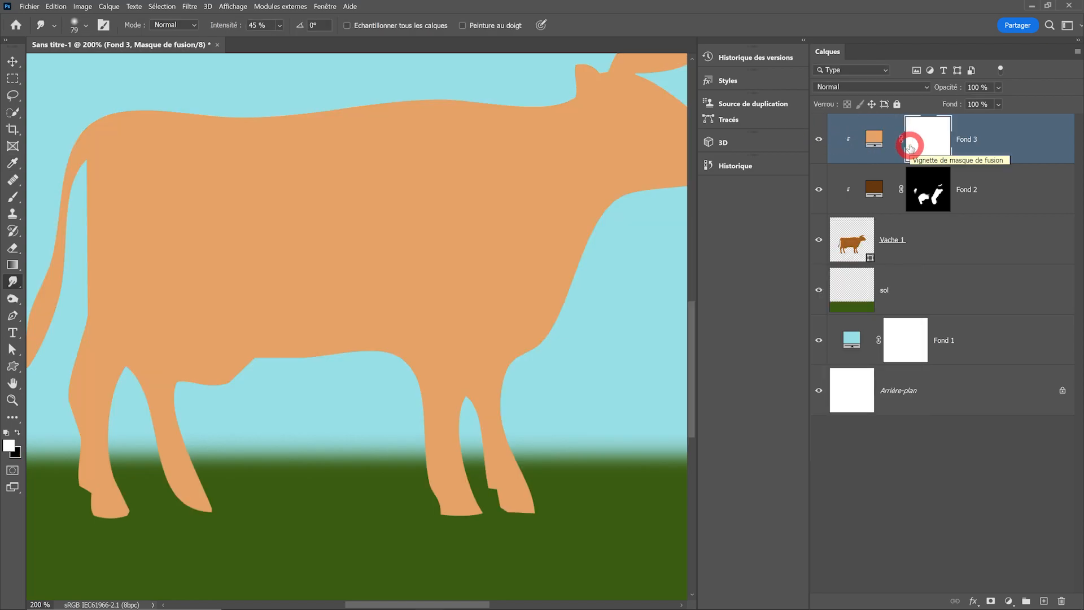
key("ctrl+i")
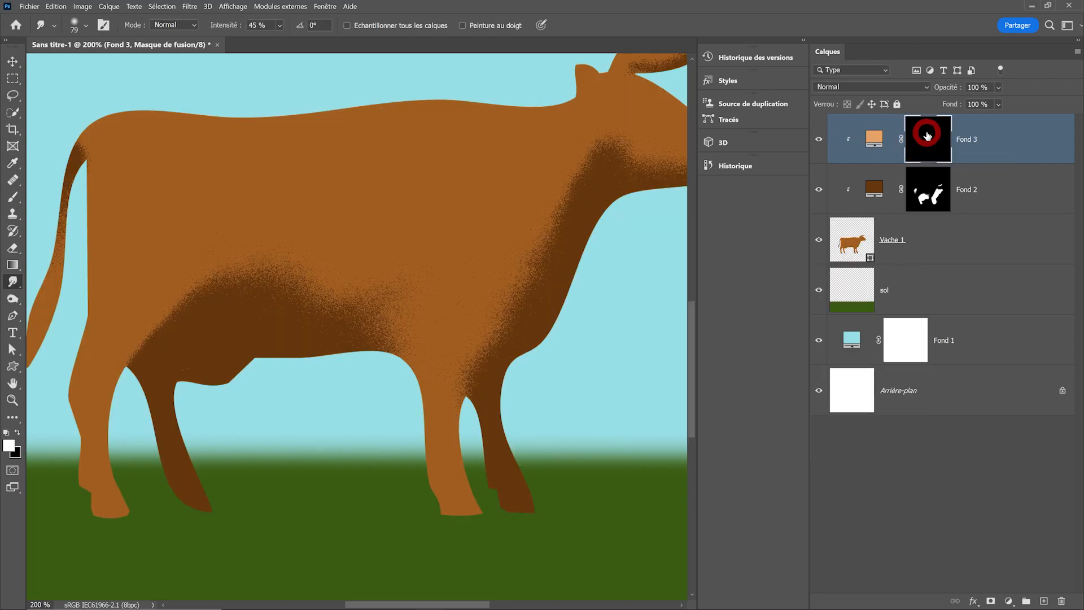
key("ctrl+minus")
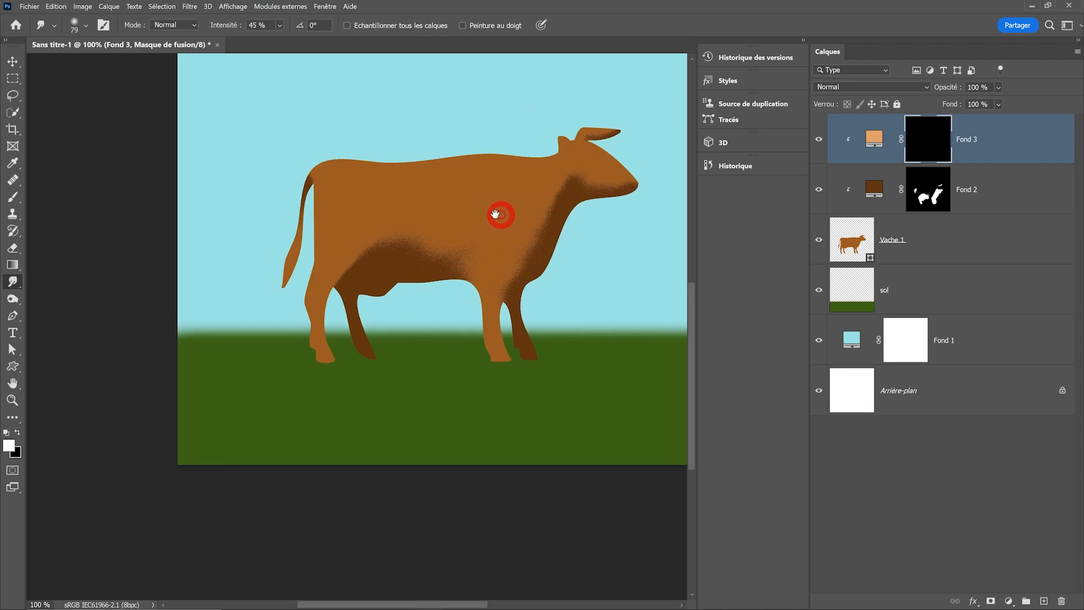
left_click(13, 197)
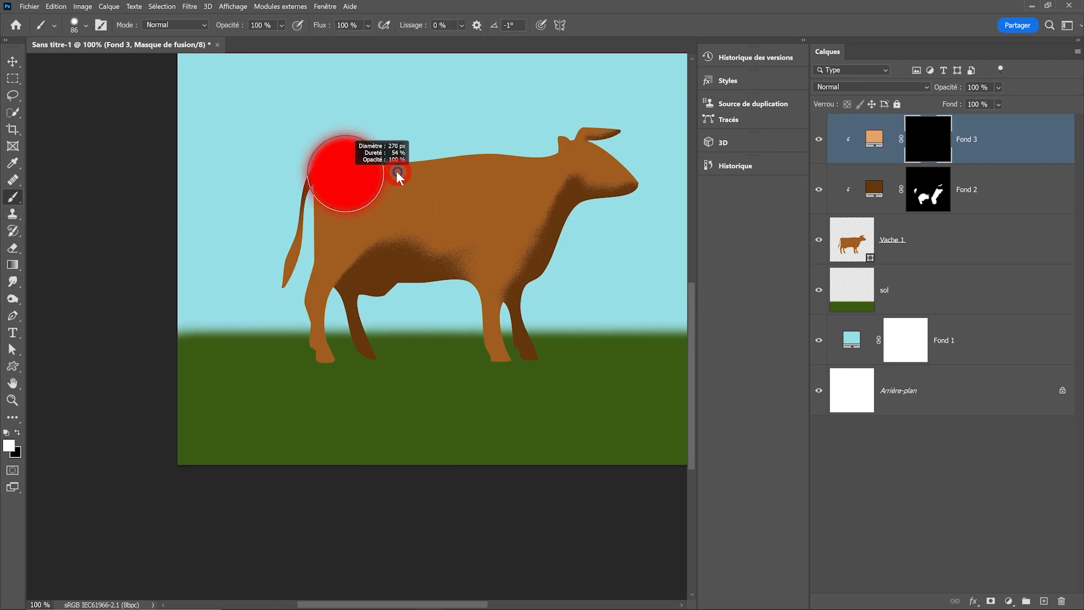
left_click_drag(361, 141, 543, 105)
key("ctrl+plus")
left_click_drag(237, 164, 399, 203)
left_click_drag(141, 226, 248, 189)
Refine the highlight on the rump and paint it down the near rear and front legs at 75% opacity and 81% flow.
left_click(17, 432)
left_click_drag(138, 163, 121, 234)
left_click(17, 432)
left_click_drag(183, 220, 148, 502)
left_click_drag(485, 389, 481, 469)
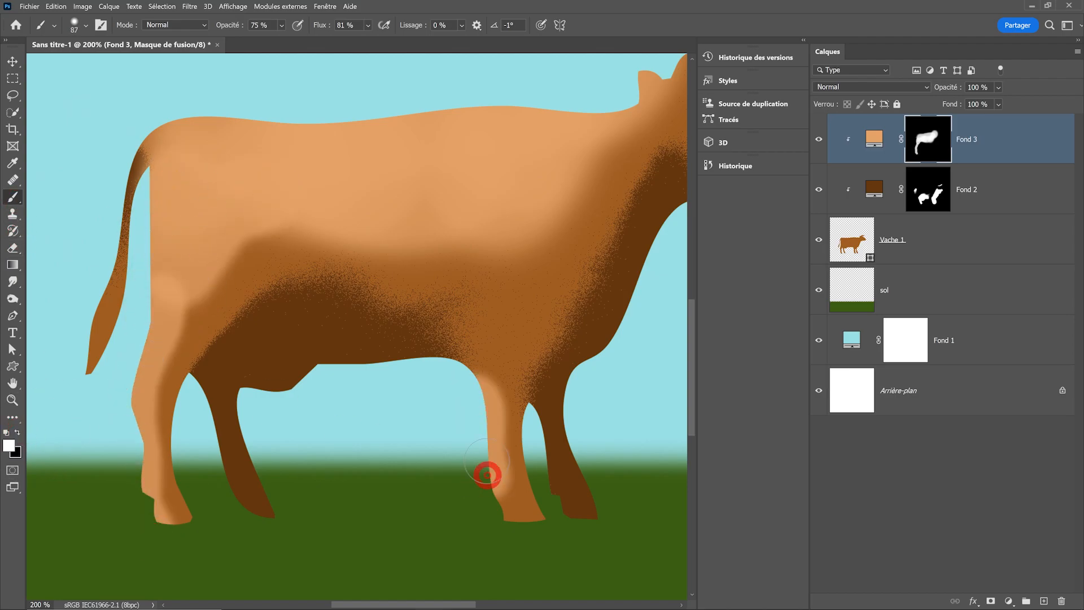
Extend the painted highlight over the cow's shoulder, upper front leg and neck on the Fond 3 mask.
left_click_drag(500, 266, 496, 338)
left_click(419, 233, "alt")
left_click(582, 192, "ctrl")
left_click_drag(412, 175, 479, 124)
left_click(392, 164, "alt")
left_click(392, 164, "ctrl")
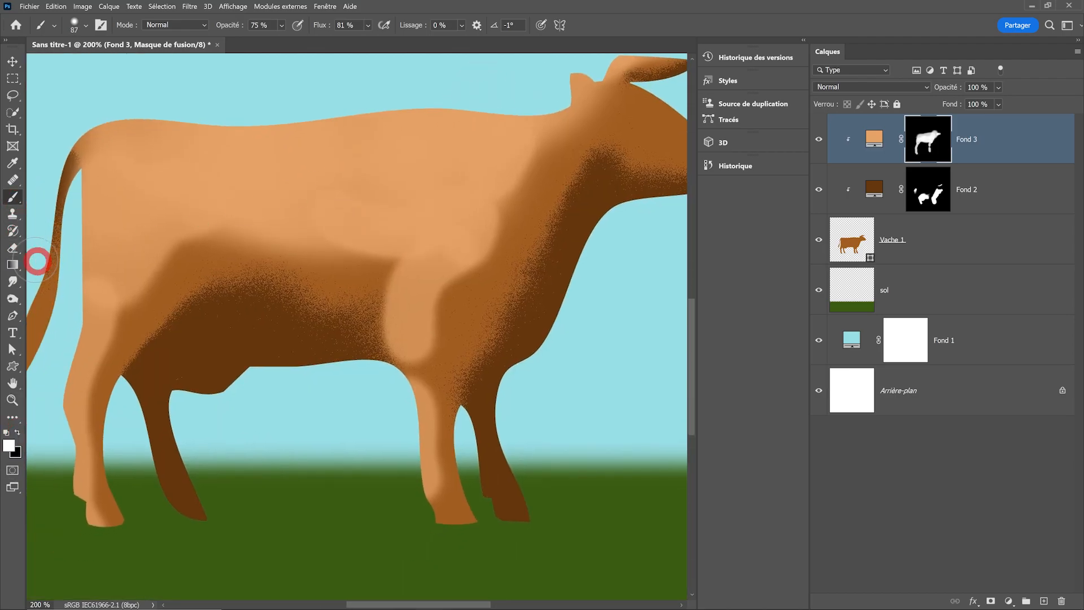
Smudge the highlight edges on the rear leg, flank and shoulder, enlarging the smudge brush to 134 px.
left_click(13, 280)
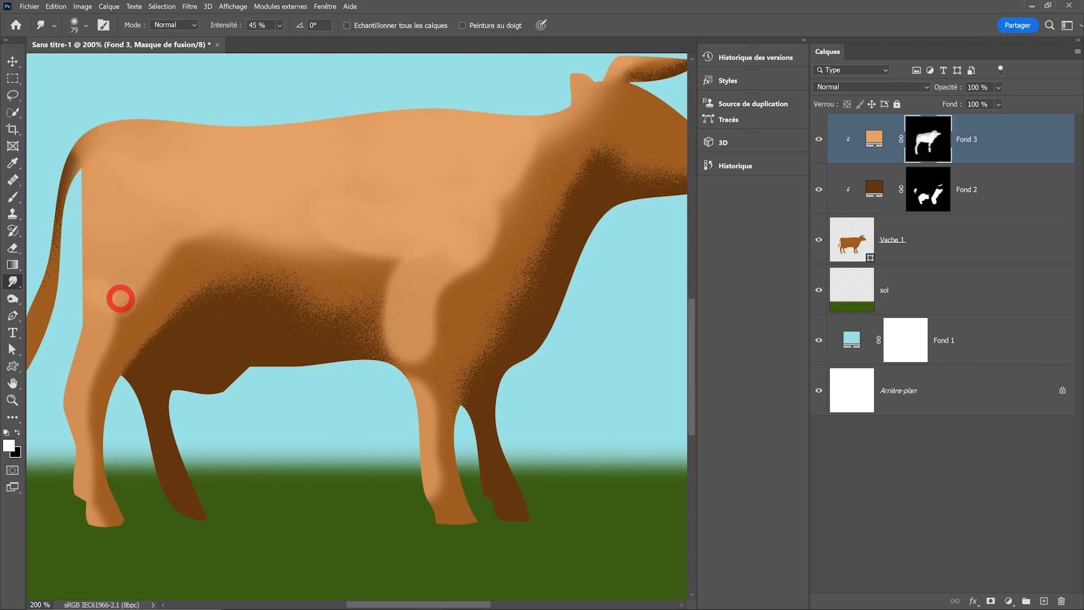
mouse_move(116, 300)
left_mouse_down()
mouse_move(121, 243)
mouse_move(108, 296)
mouse_move(109, 246)
mouse_move(98, 278)
mouse_move(113, 343)
mouse_move(120, 289)
mouse_move(142, 278)
mouse_move(111, 327)
mouse_move(119, 250)
mouse_move(107, 212)
mouse_move(113, 327)
mouse_move(87, 449)
left_mouse_up()
mouse_move(455, 310)
left_mouse_down()
mouse_move(402, 319)
mouse_move(438, 273)
mouse_move(227, 239)
mouse_move(506, 216)
mouse_move(466, 244)
left_mouse_up()
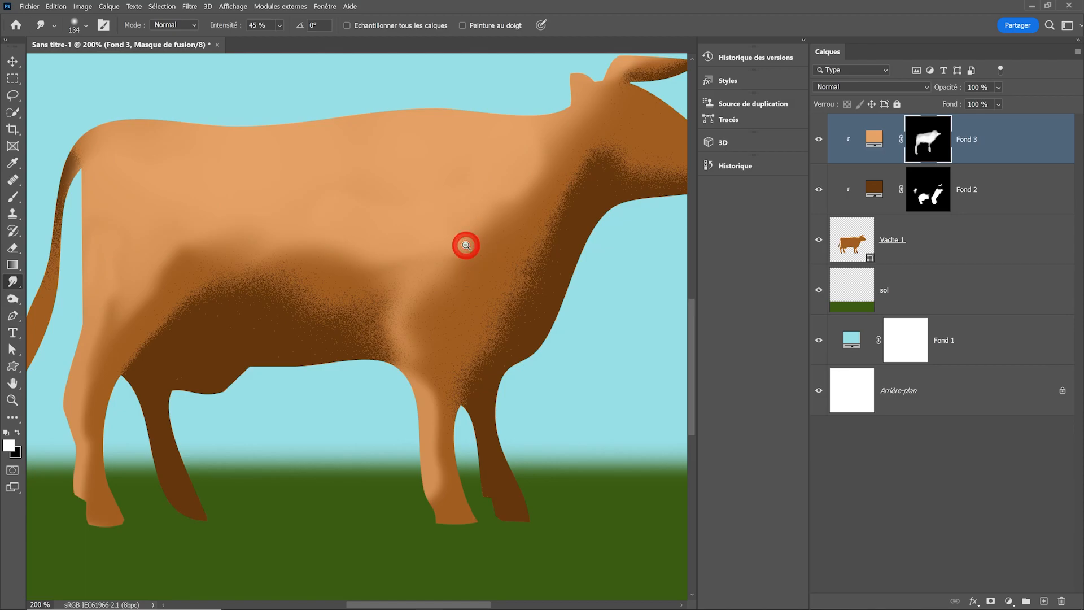
left_click(467, 245, "alt")
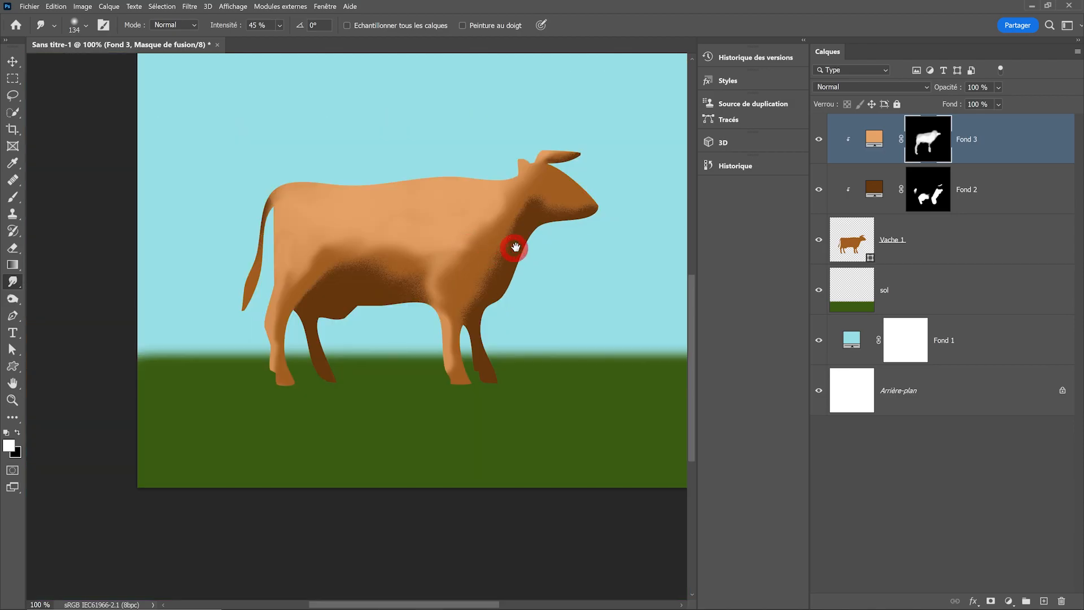
Set the Fond 3 layer's blend mode to Fondu.
left_click(879, 87)
left_click(830, 103)
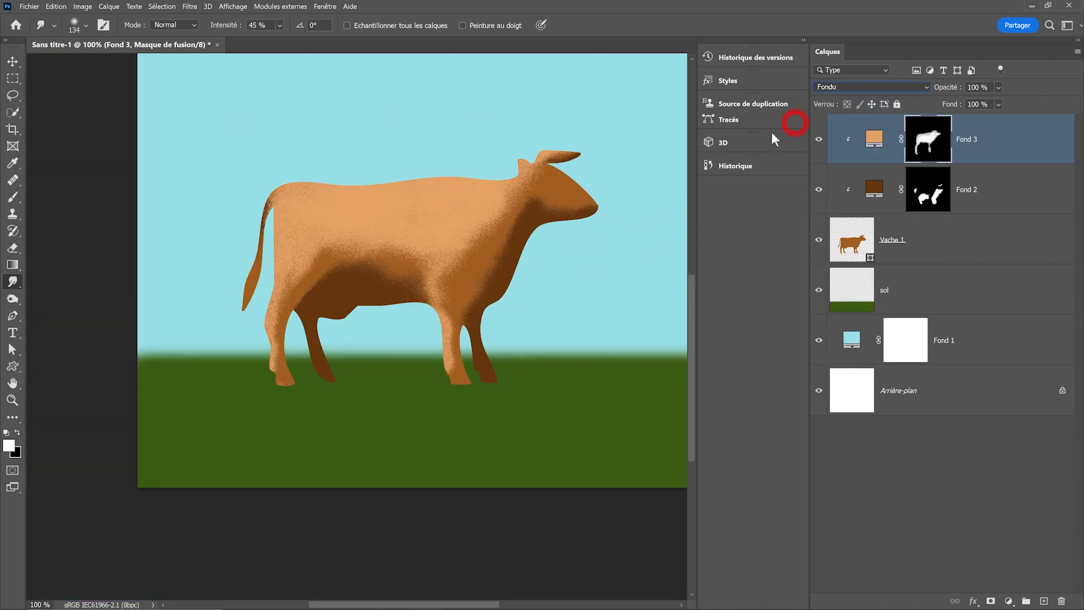
left_click(569, 250, "ctrl")
left_click_drag(538, 250, 576, 266)
left_click(575, 267, "alt")
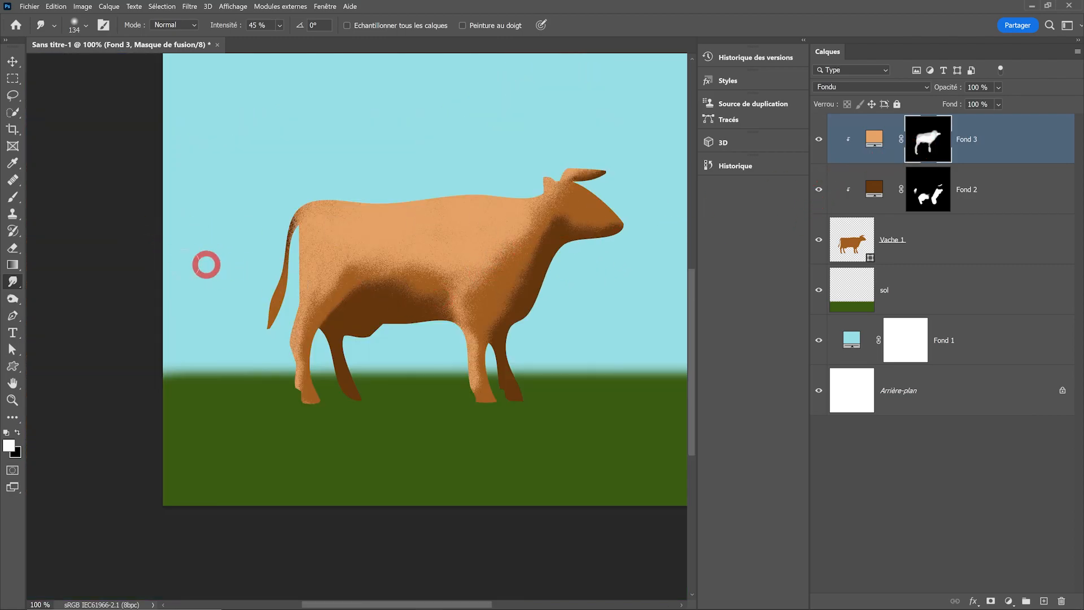
Paint the Fond 3 mask with a lower-opacity brush to reduce the highlight across the cow's flank and shoulder.
left_click(13, 197)
left_click_drag(372, 321, 407, 321)
left_click(424, 286, "ctrl")
left_click_drag(233, 26, 213, 26)
mouse_move(313, 242)
left_mouse_down()
mouse_move(412, 266)
mouse_move(366, 382)
mouse_move(534, 271)
left_mouse_up()
scroll(462, 289, "down", 1)
mouse_move(350, 248)
left_mouse_down()
mouse_move(537, 252)
mouse_move(414, 249)
left_mouse_up()
Swap the brush color to white, add a highlight on the cow's head and smudge it.
scroll(672, 236, "up", 1)
key("x")
mouse_move(508, 155)
left_mouse_down()
mouse_move(591, 198)
mouse_move(487, 167)
left_mouse_up()
left_click(13, 281)
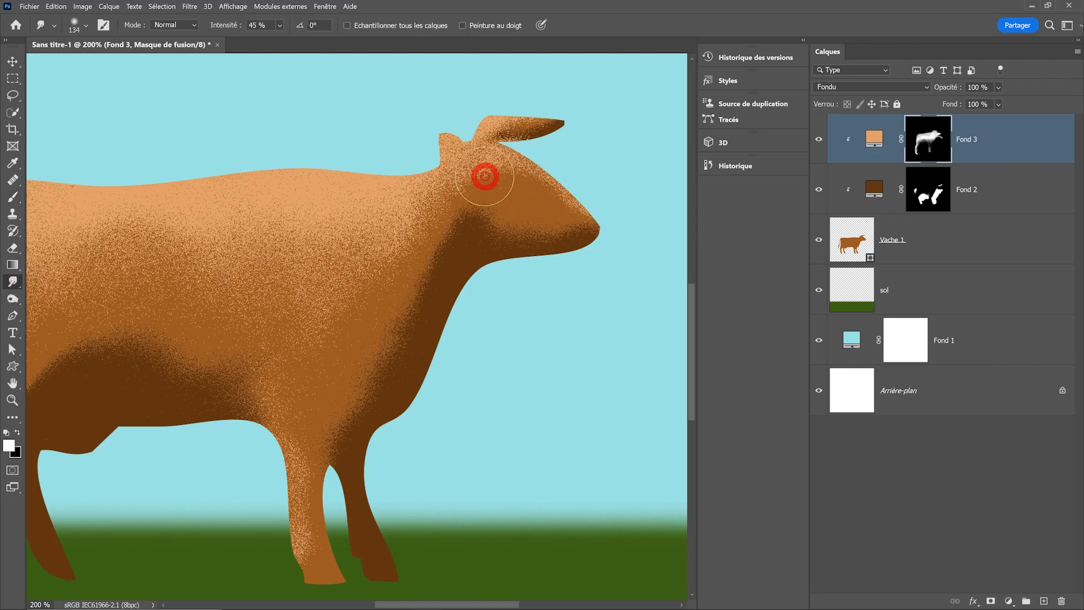
Add a new layer above sol and paint a very dark green shadow on the grass beneath the cow with a 172 px brush.
key("alt+bracketleft")
scroll(413, 286, "down", 1)
scroll(372, 362, "up", 1)
scroll(371, 365, "down", 1)
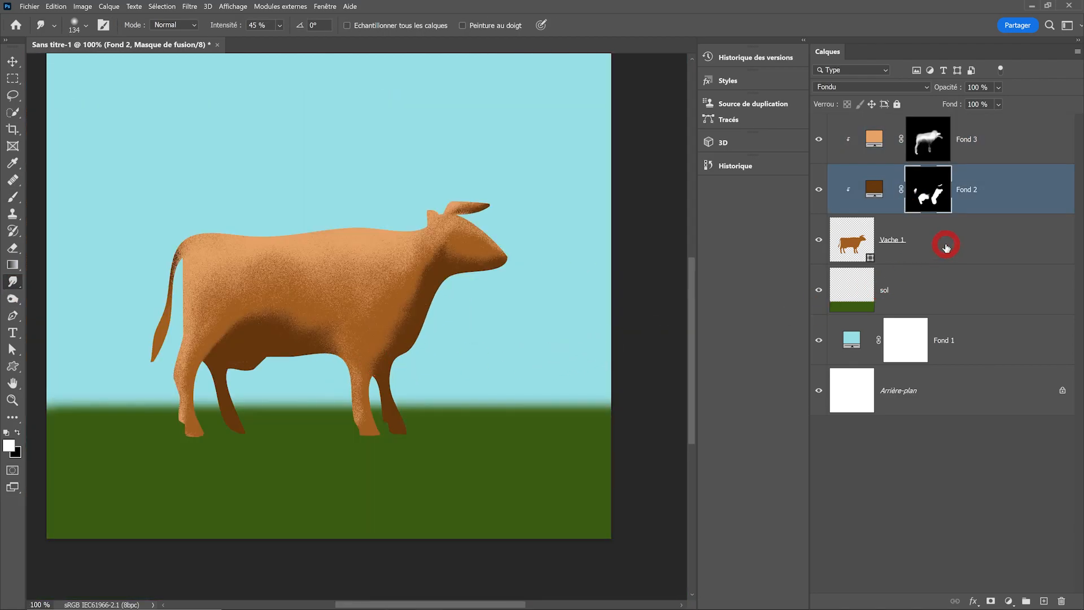
left_click(948, 294)
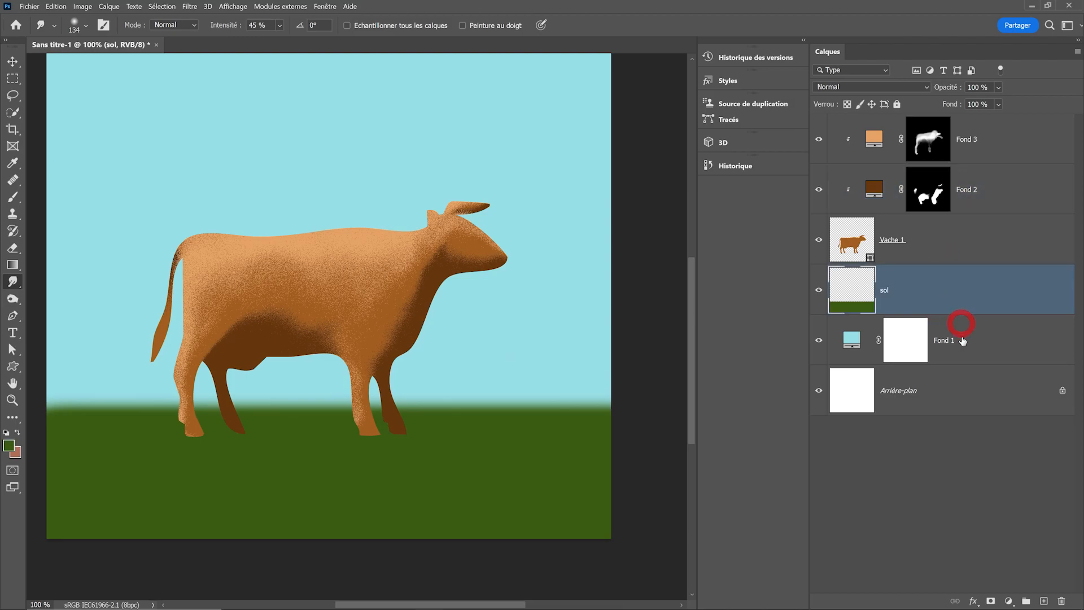
left_click(1044, 601)
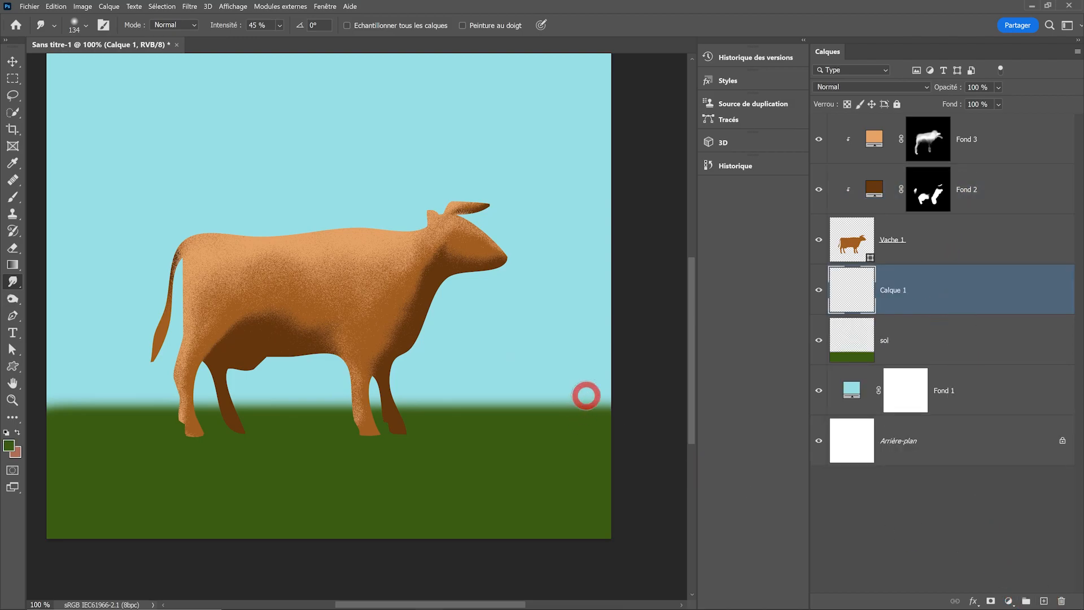
left_click(11, 197)
mouse_move(192, 440)
left_mouse_down()
mouse_move(435, 439)
mouse_move(213, 436)
mouse_move(376, 430)
left_mouse_up()
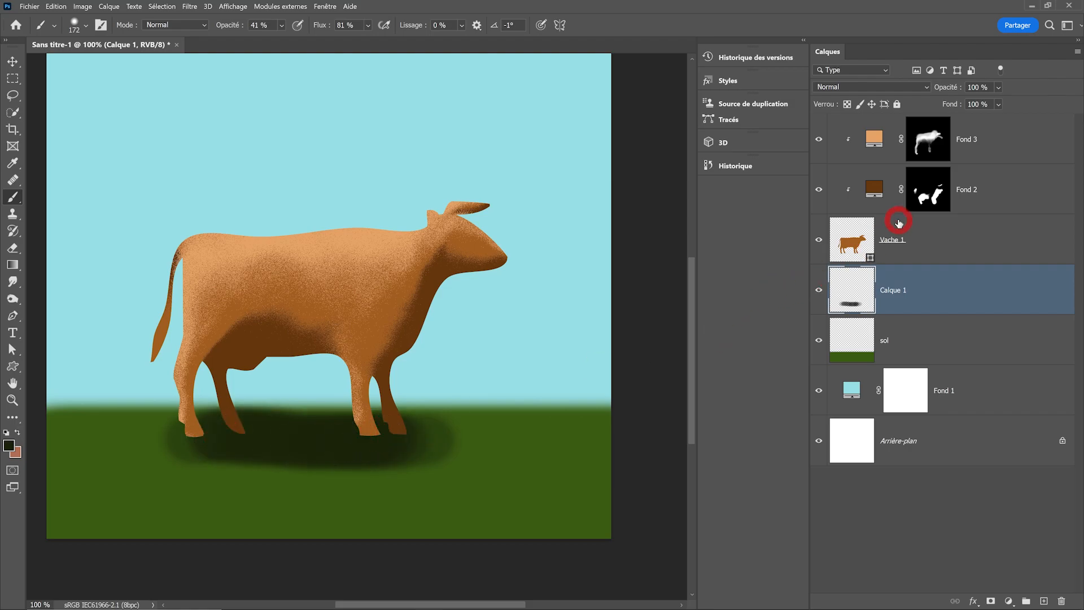
Set the ground shadow layer's blend mode to Fondu and smudge the shadow's edges with a 278 px smudge brush.
left_click(858, 86)
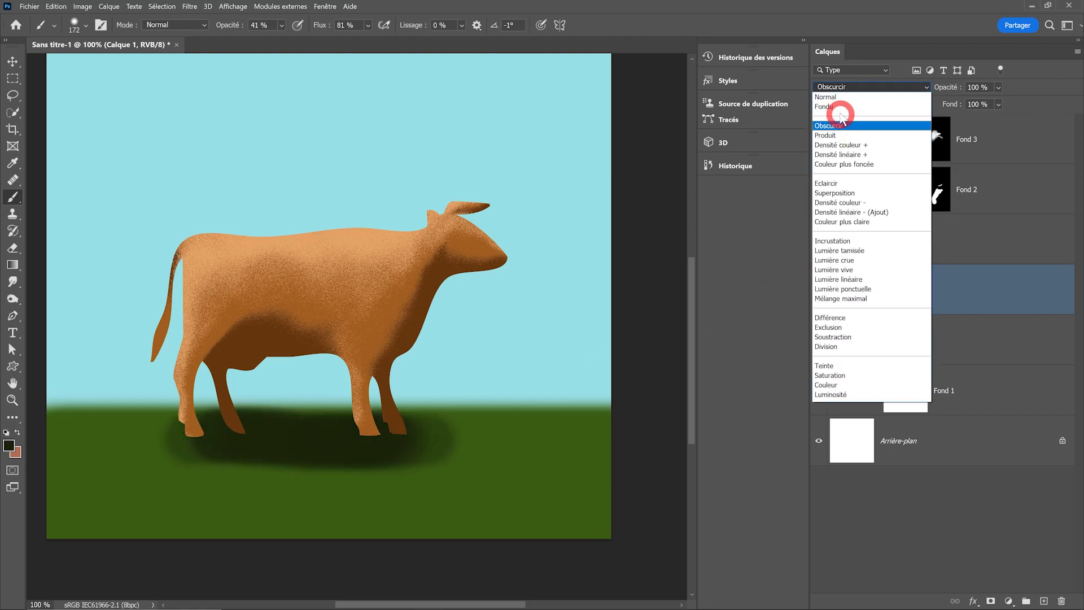
left_click(840, 108)
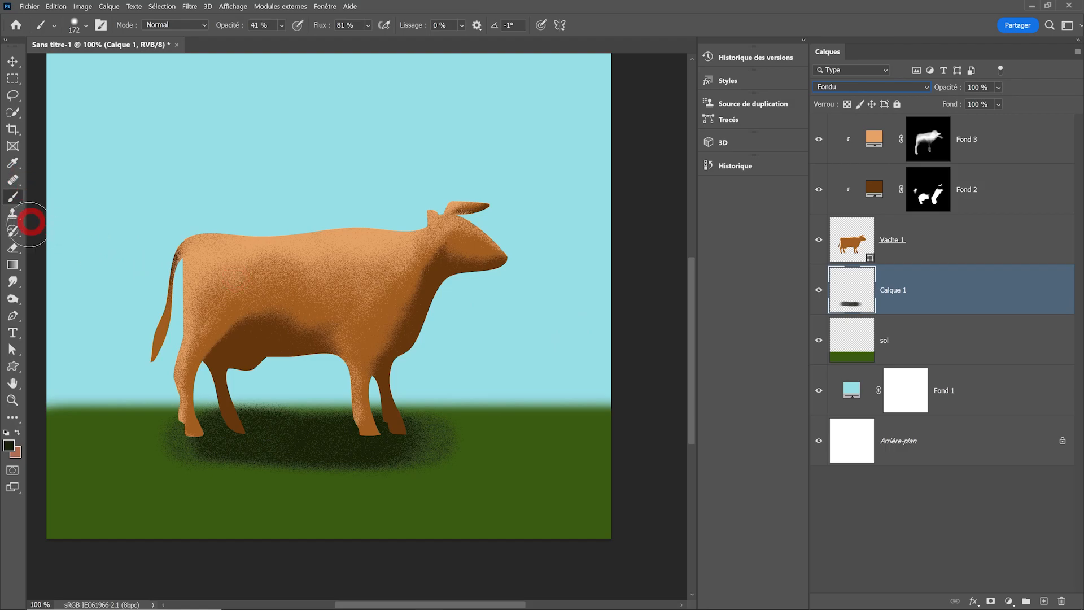
left_click(14, 281)
mouse_move(309, 391)
left_mouse_down()
mouse_move(338, 378)
mouse_move(325, 383)
left_mouse_up()
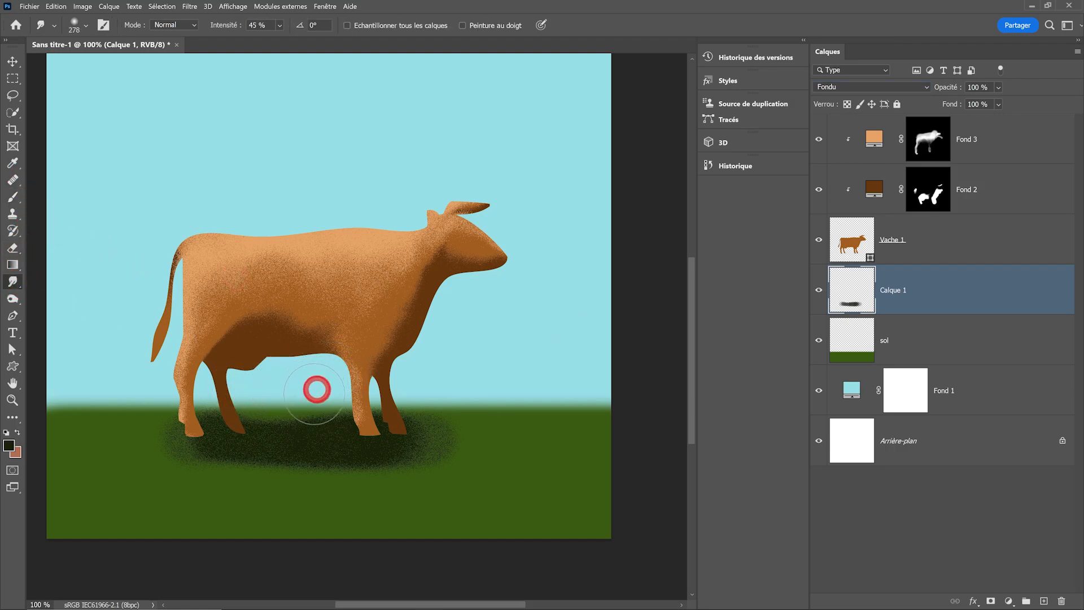
mouse_move(443, 434)
left_mouse_down()
mouse_move(276, 489)
mouse_move(150, 468)
mouse_move(192, 438)
mouse_move(119, 437)
mouse_move(132, 436)
mouse_move(124, 474)
mouse_move(180, 473)
mouse_move(270, 433)
mouse_move(463, 446)
mouse_move(171, 463)
mouse_move(387, 469)
mouse_move(229, 469)
mouse_move(376, 477)
mouse_move(429, 468)
mouse_move(213, 482)
mouse_move(451, 460)
mouse_move(420, 451)
left_mouse_up()
left_click(177, 468, "ctrl")
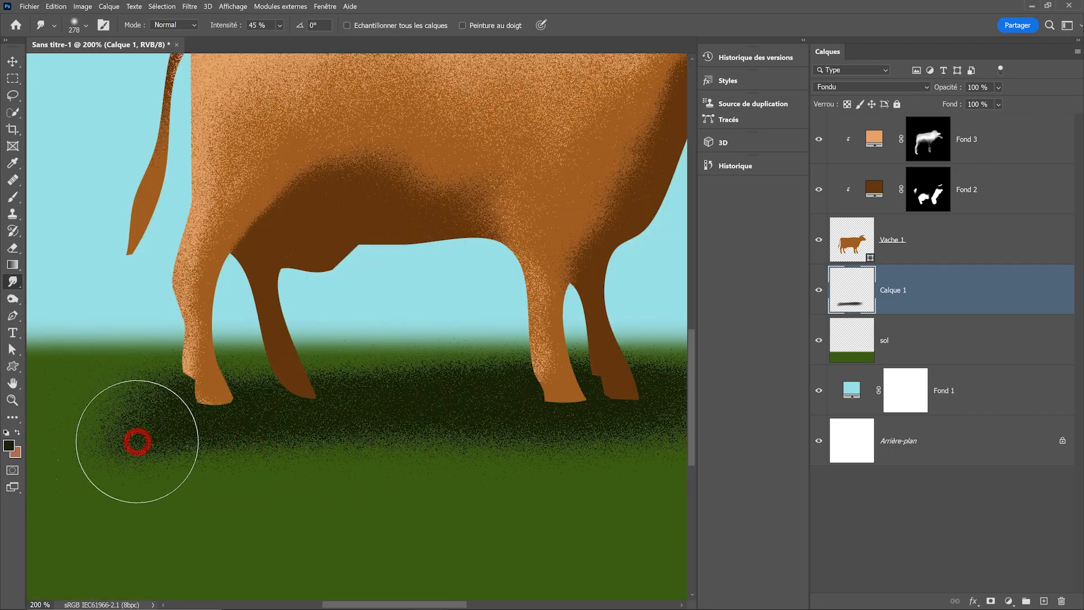
left_click(262, 446, "alt")
left_click(356, 425, "alt")
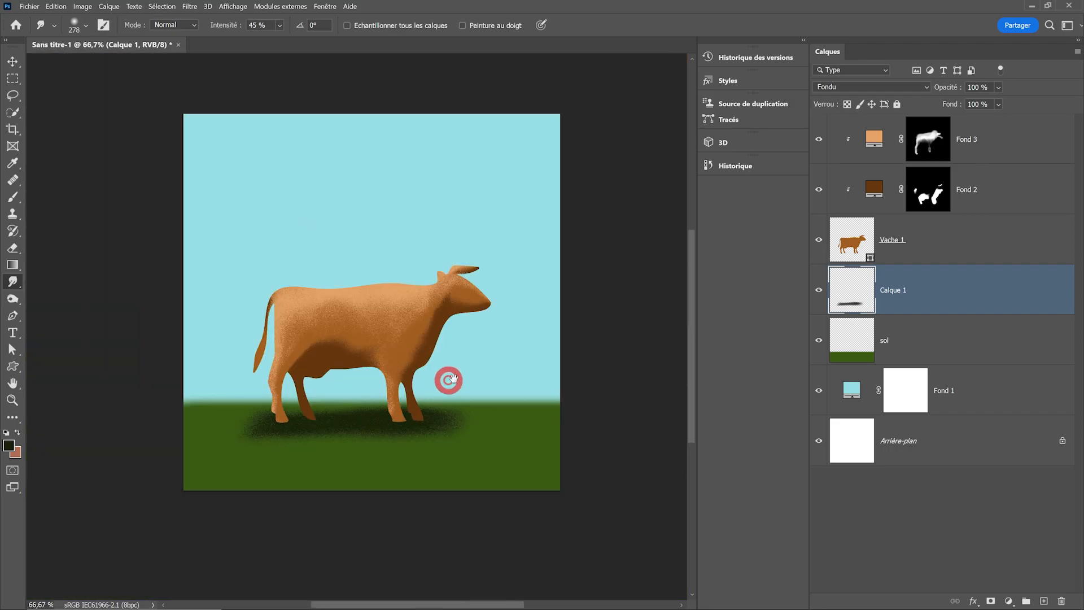
left_click_drag(440, 382, 418, 339)
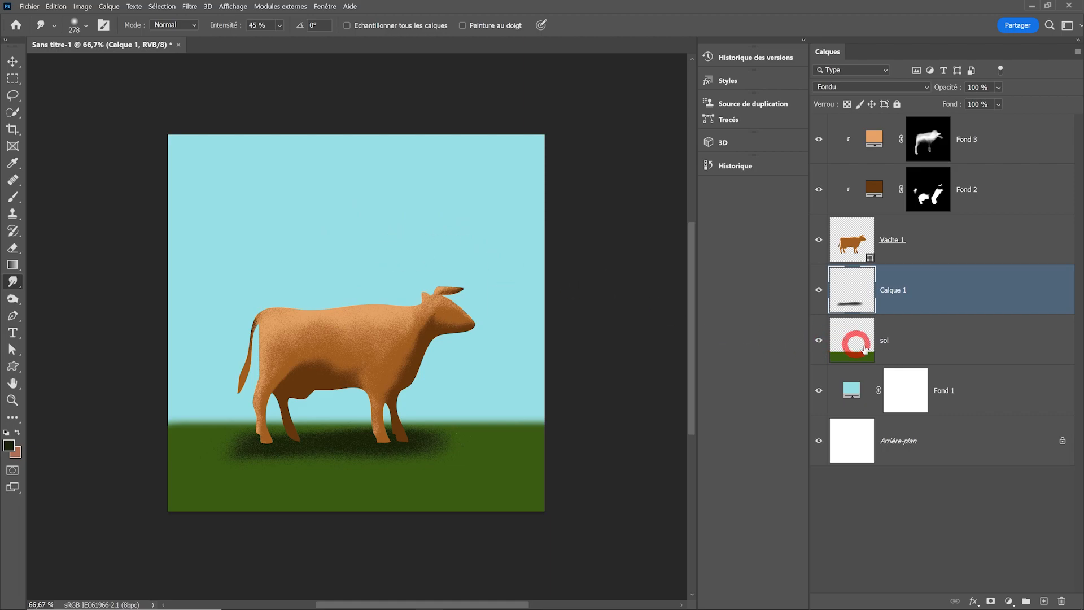
Draw a yellow circle of 762 px as the sun in the sky, directly above the Fond 1 layer.
left_click(985, 392)
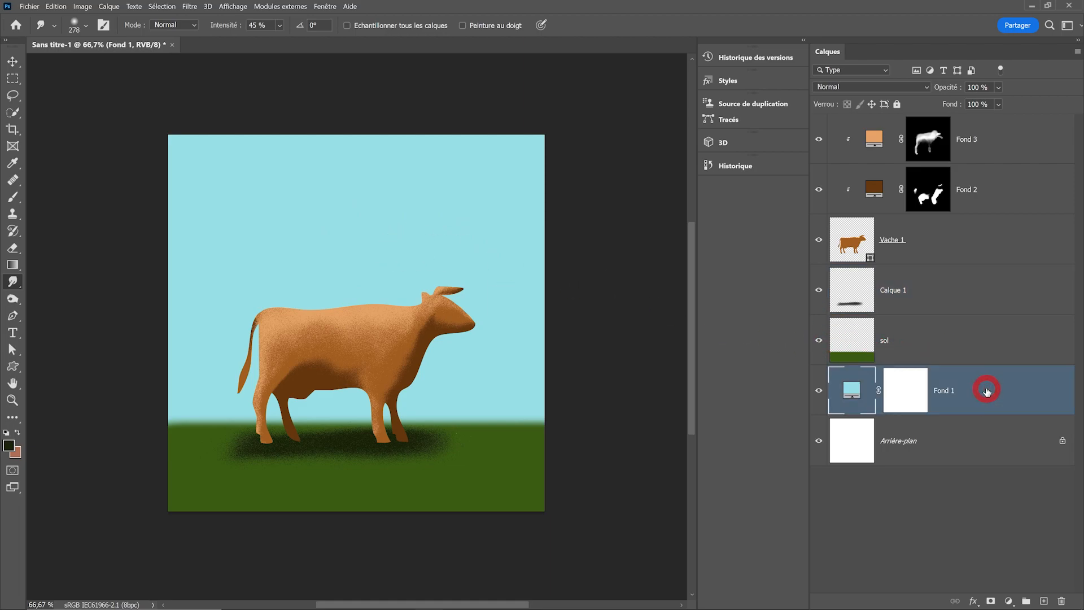
left_click(11, 365)
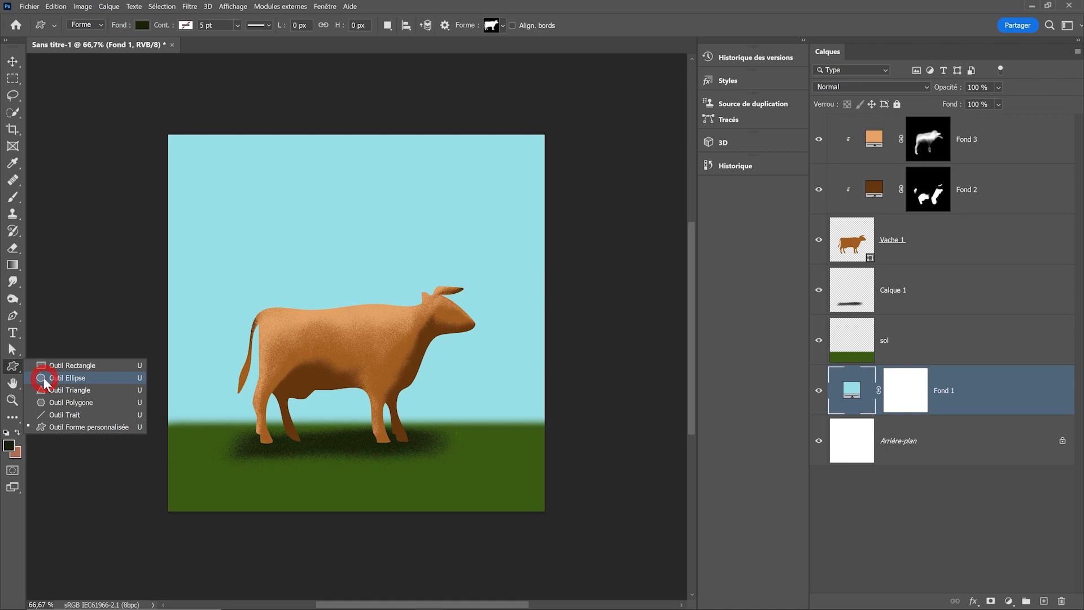
left_click(66, 378)
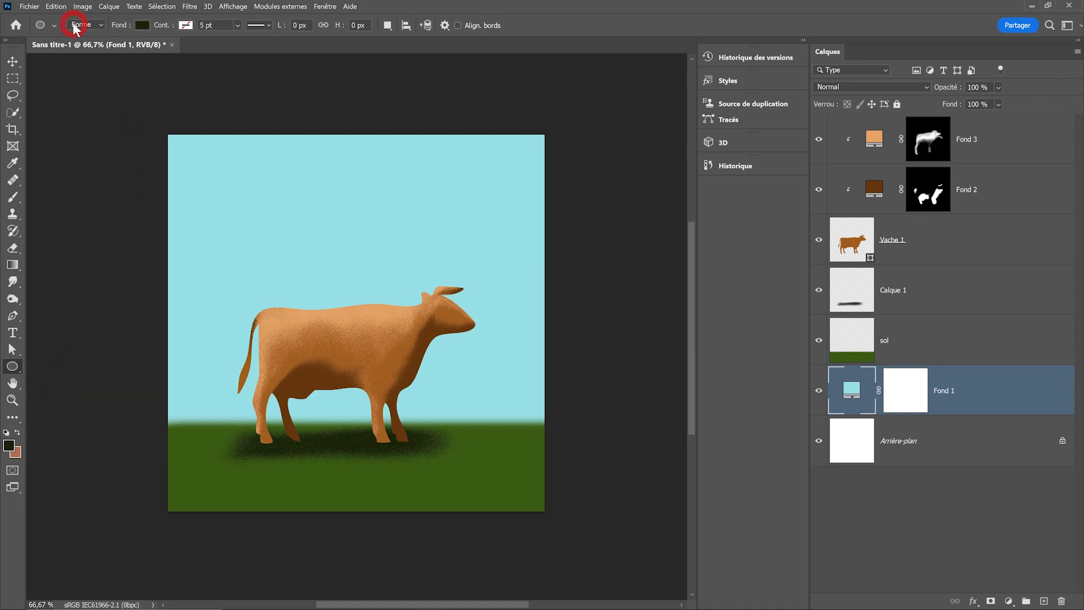
left_click(141, 26)
left_click(180, 88)
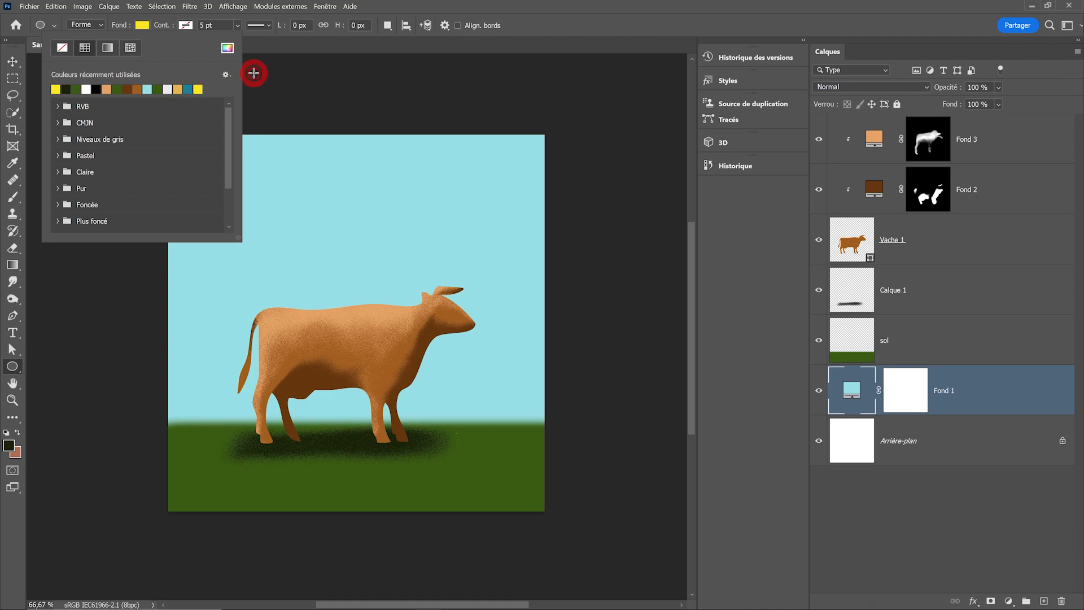
left_click(515, 5)
left_click_drag(249, 182, 408, 286)
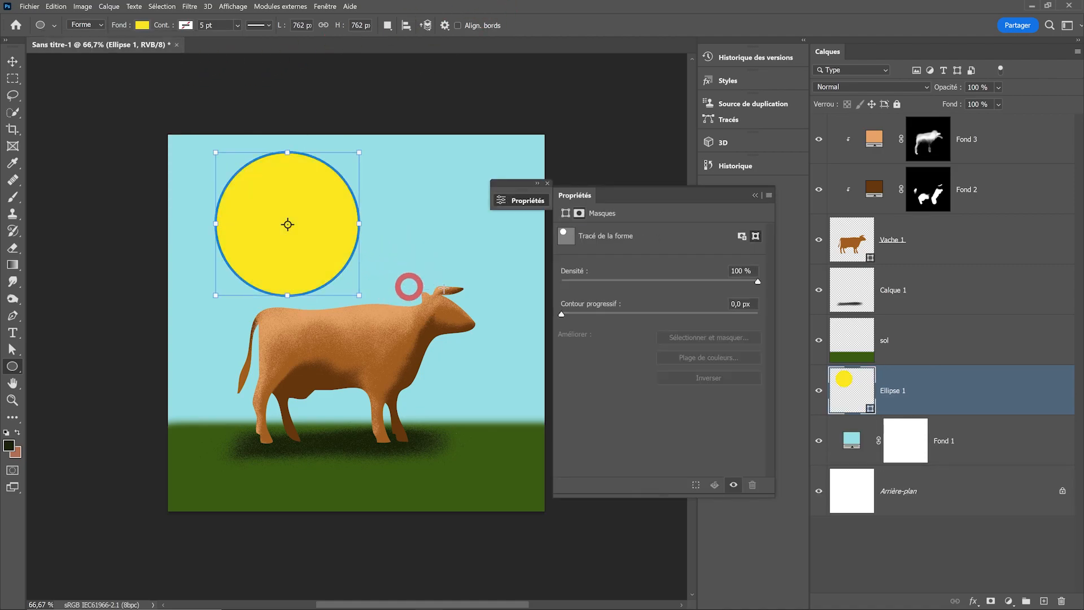
left_click(760, 195)
left_click(546, 184)
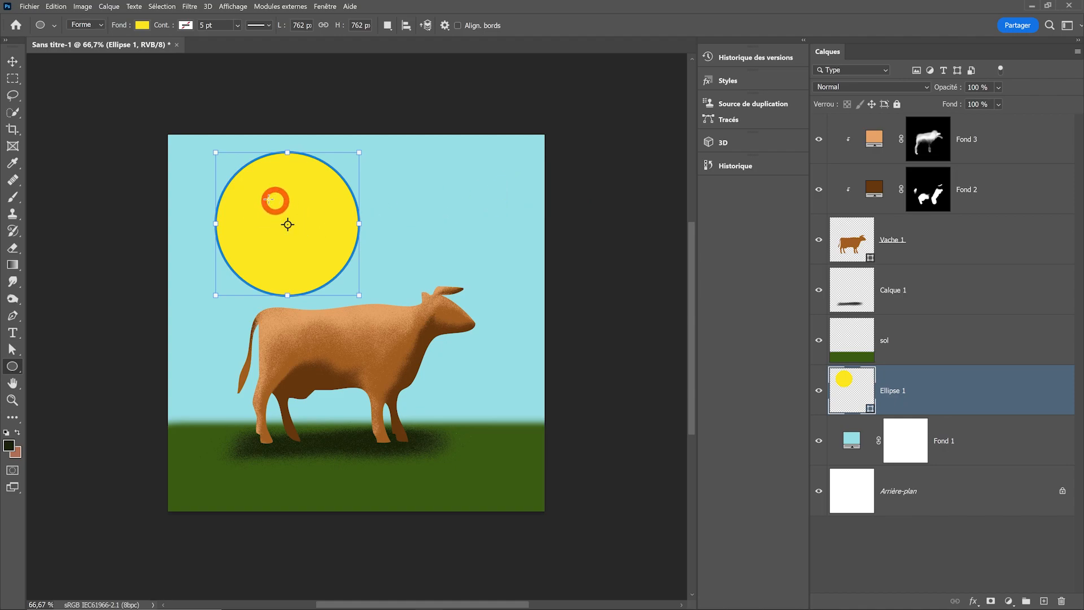
left_click(22, 65)
left_click(309, 207)
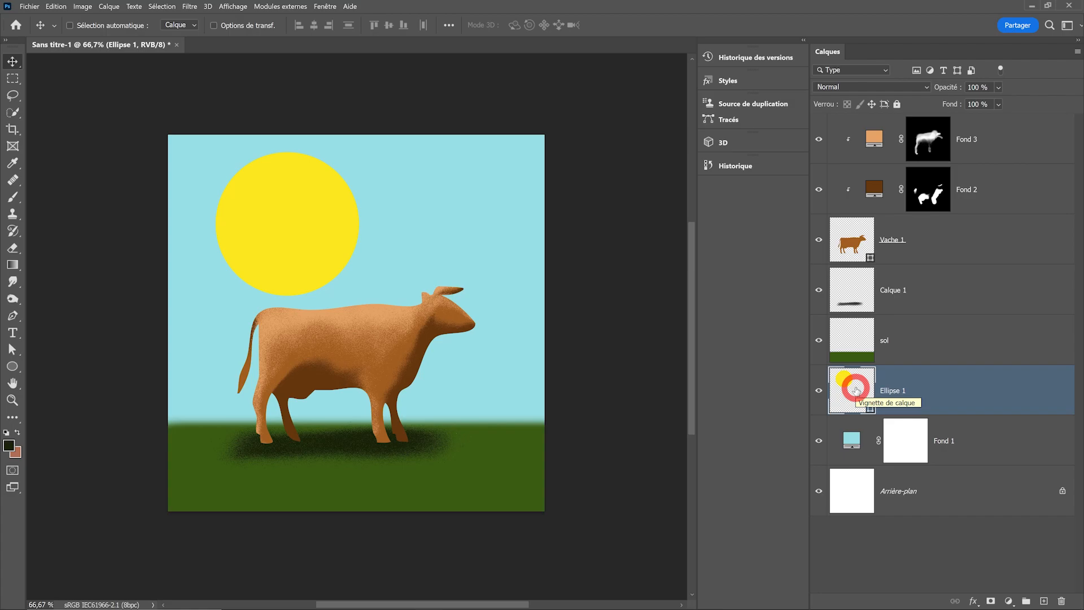
Feather the sun shape's mask to 126 px in its properties.
left_click(326, 6)
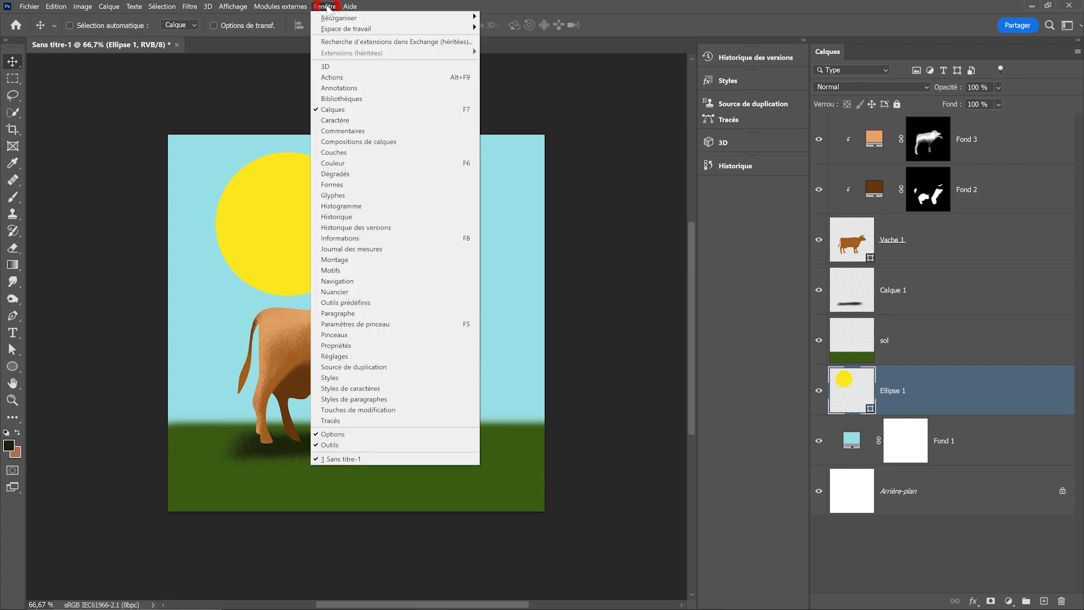
left_click(338, 333)
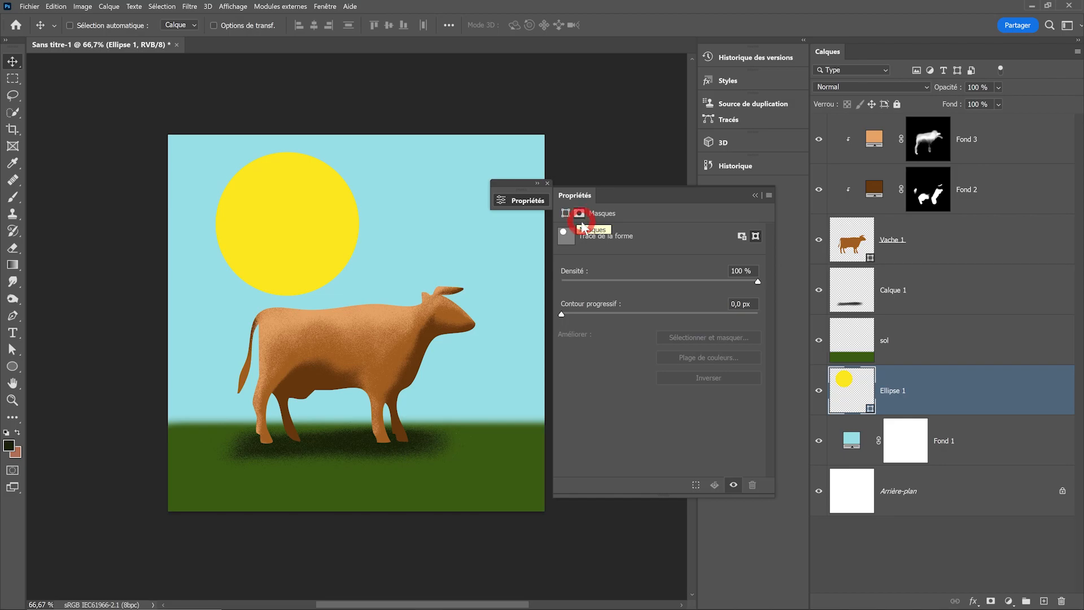
left_click_drag(564, 319, 567, 315)
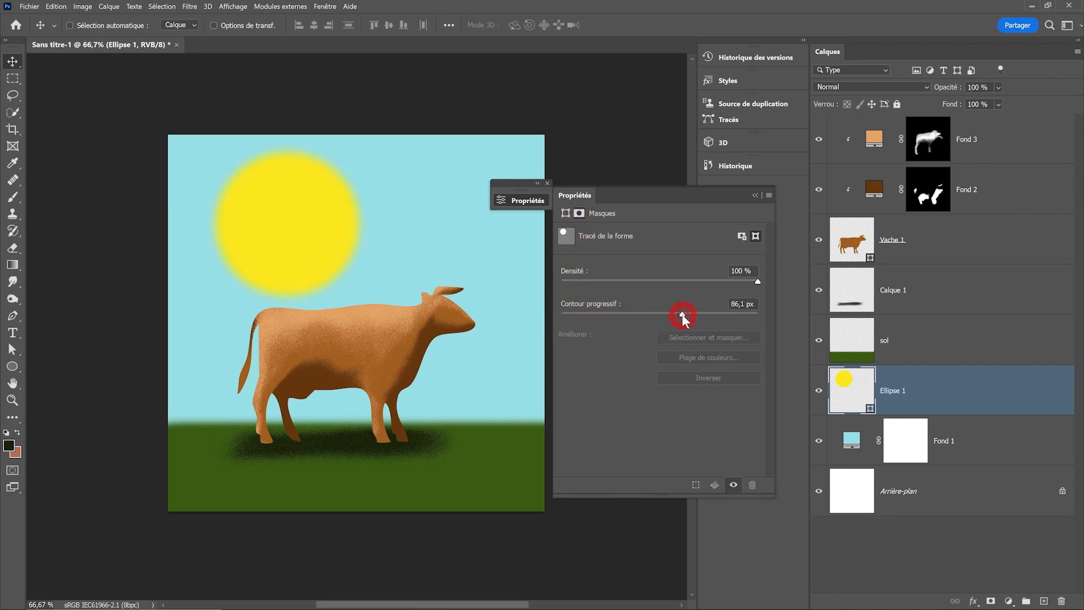
left_click_drag(682, 314, 696, 314)
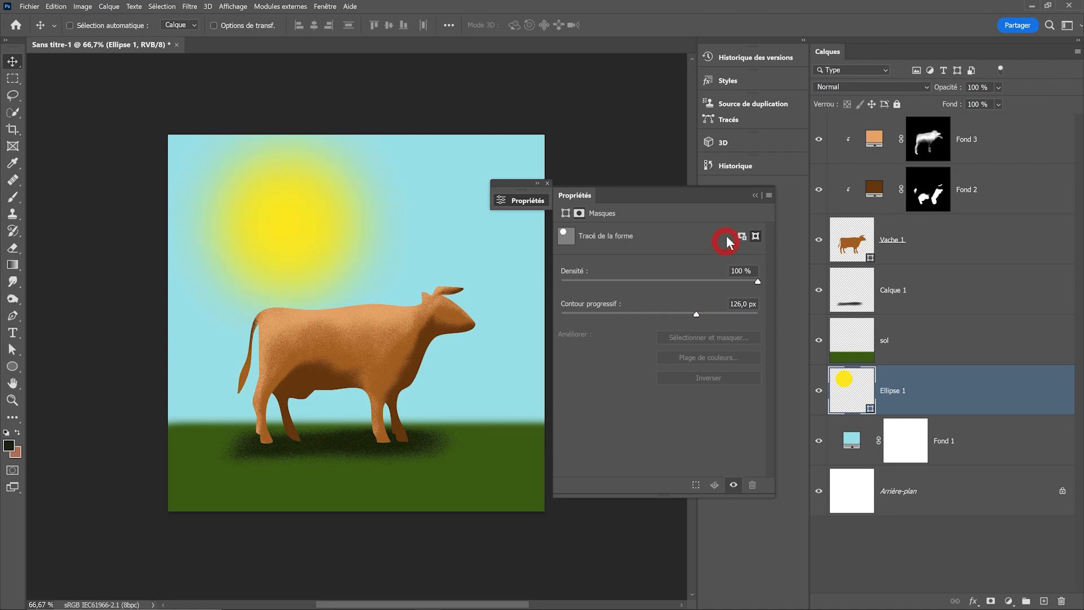
left_click(753, 195)
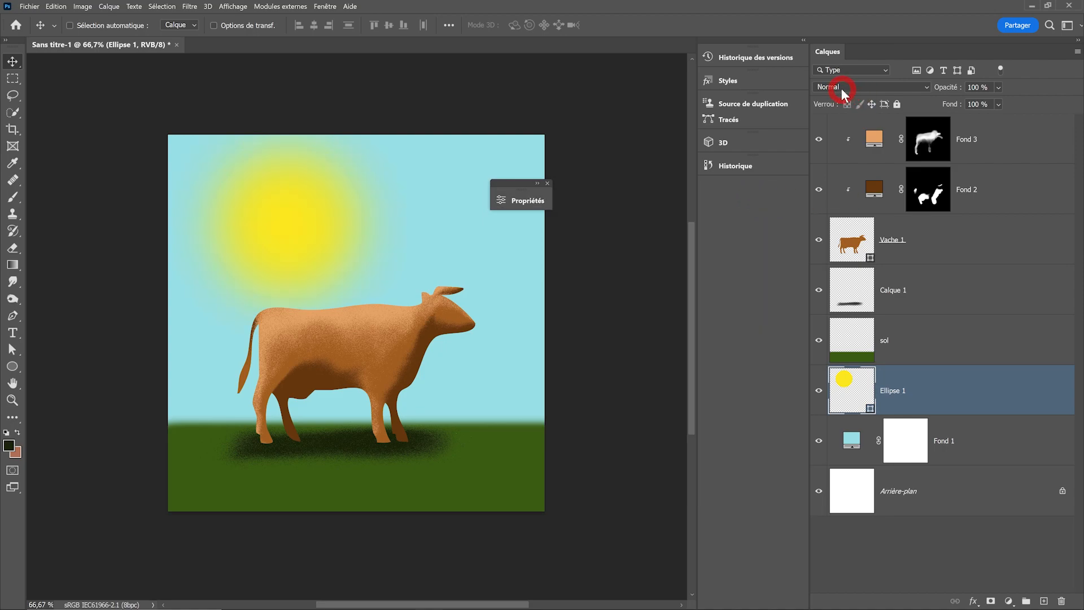
Set the Ellipse 1 layer's blend mode to Fondu and inspect the sun's edge up close.
left_click(841, 88)
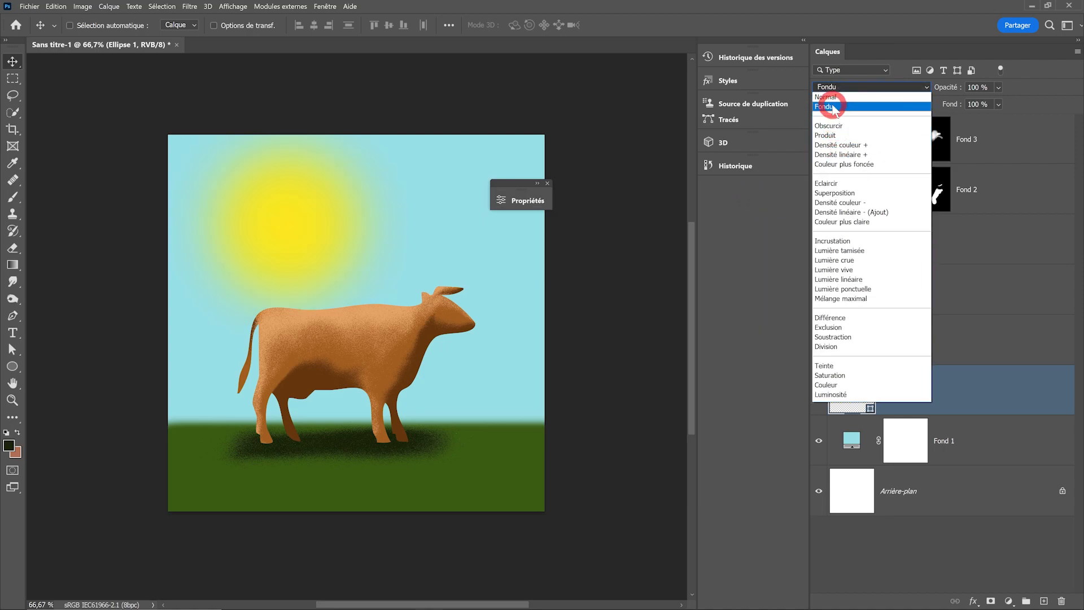
left_click(834, 107)
scroll(364, 224, "up", 3)
left_click_drag(369, 227, 430, 243)
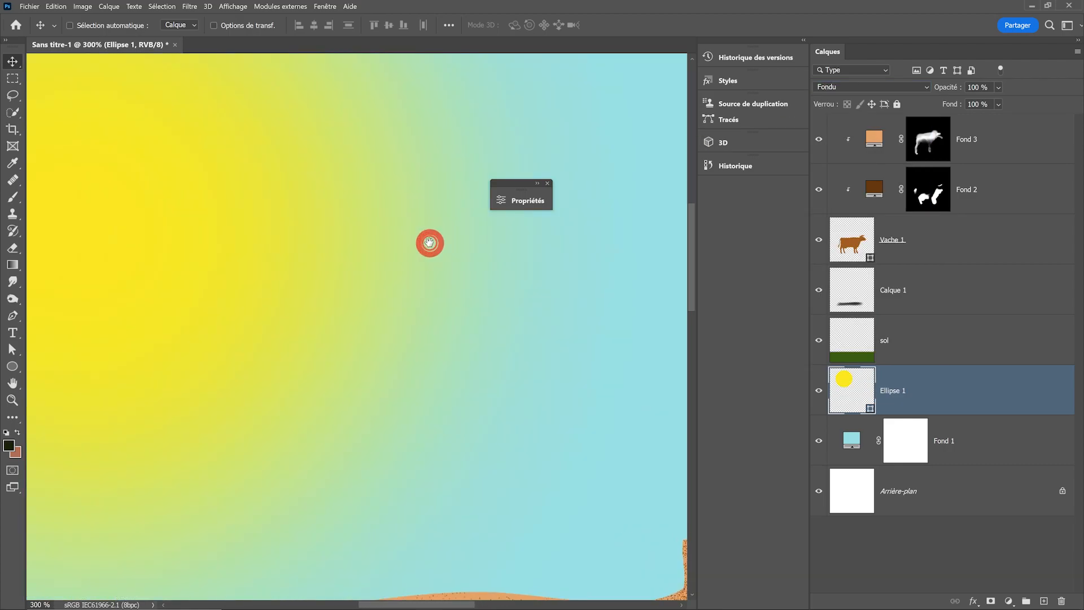
scroll(428, 242, "down", 4)
scroll(406, 247, "up", 3)
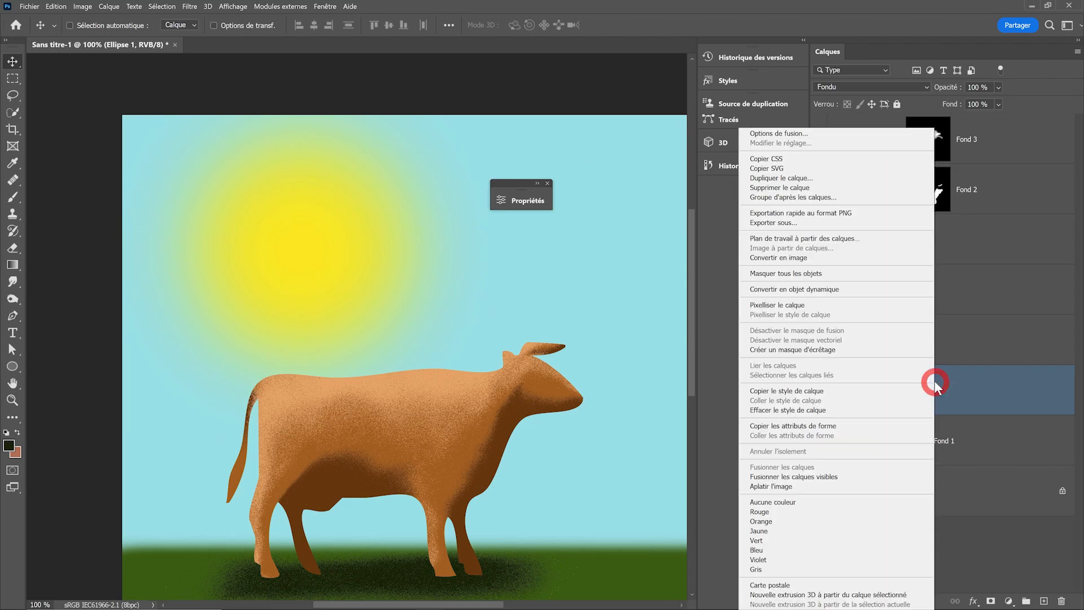
Rasterize the Ellipse 1 layer and check the grain on the sun's glow.
left_click(791, 306)
left_click(370, 270, "ctrl")
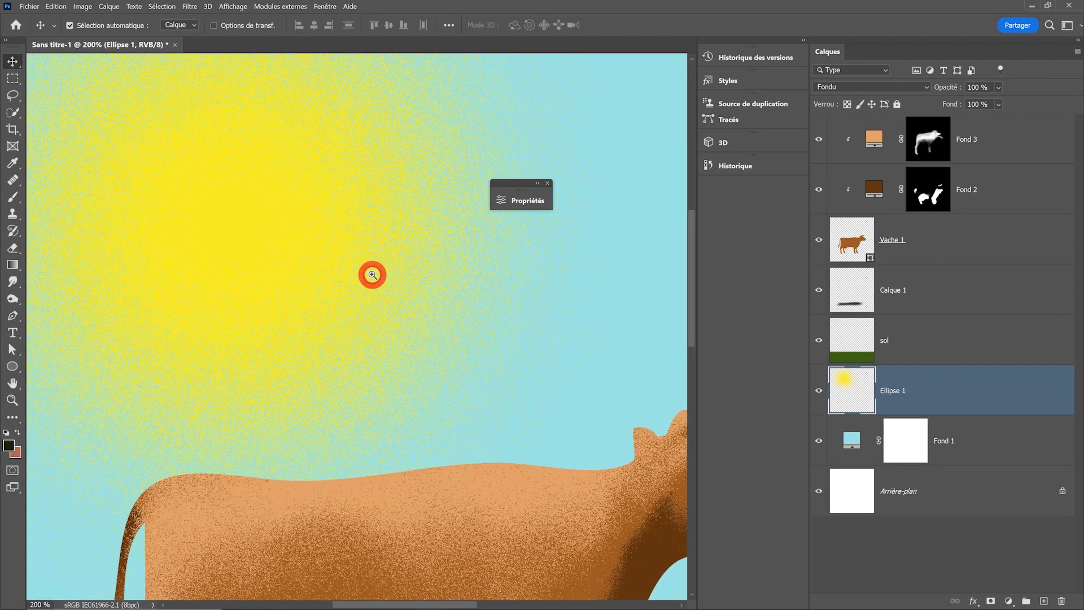
left_click(374, 275, "ctrl")
key("ctrl+1")
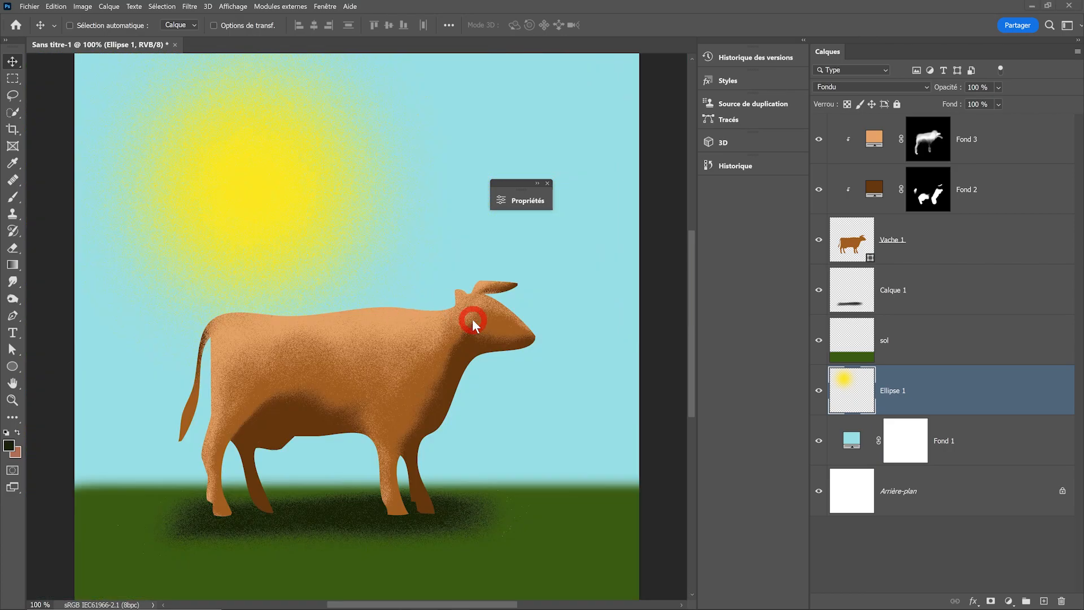
Add a color overlay effect to the Ellipse 1 layer with the Normal blend mode.
left_click(973, 601)
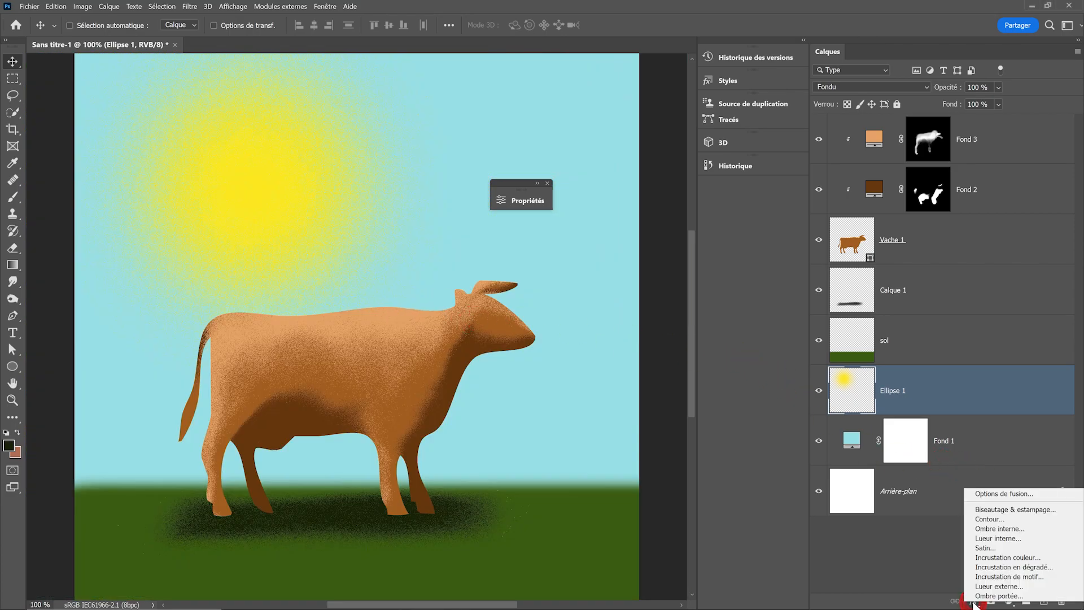
left_click(985, 558)
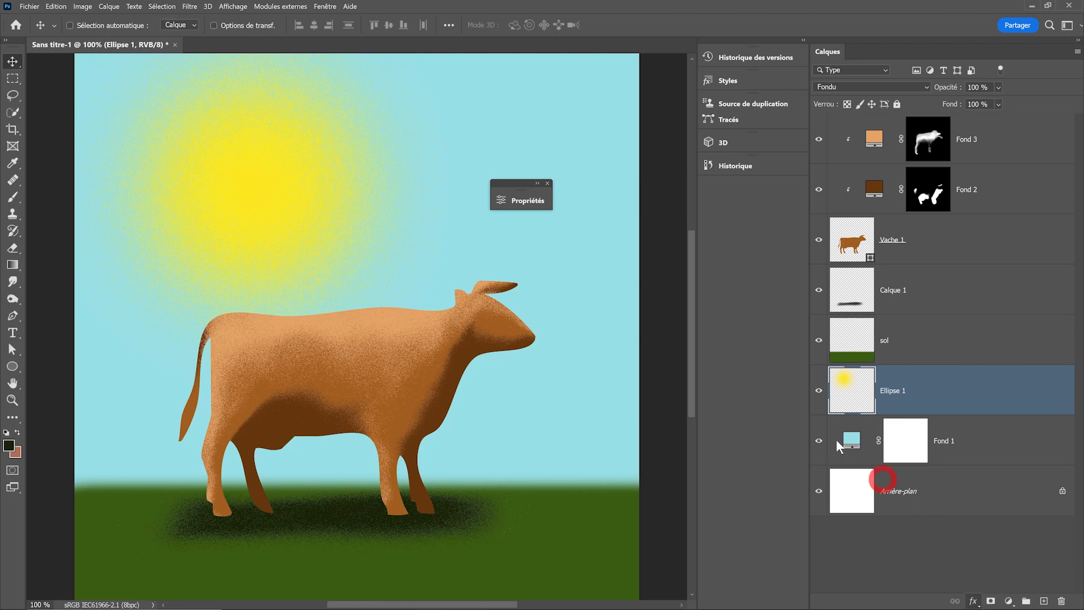
left_click_drag(344, 49, 813, 156)
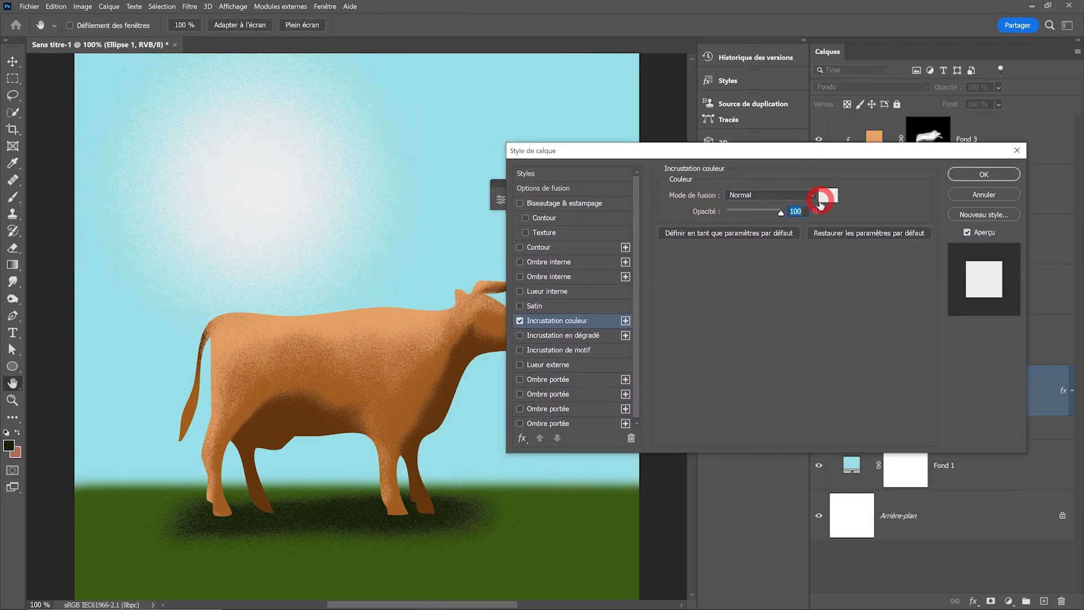
left_click(782, 196)
left_click(769, 197)
Set the sun's color overlay to a lighter yellow, apply the layer style and check the sun at different zoom levels.
left_click(828, 196)
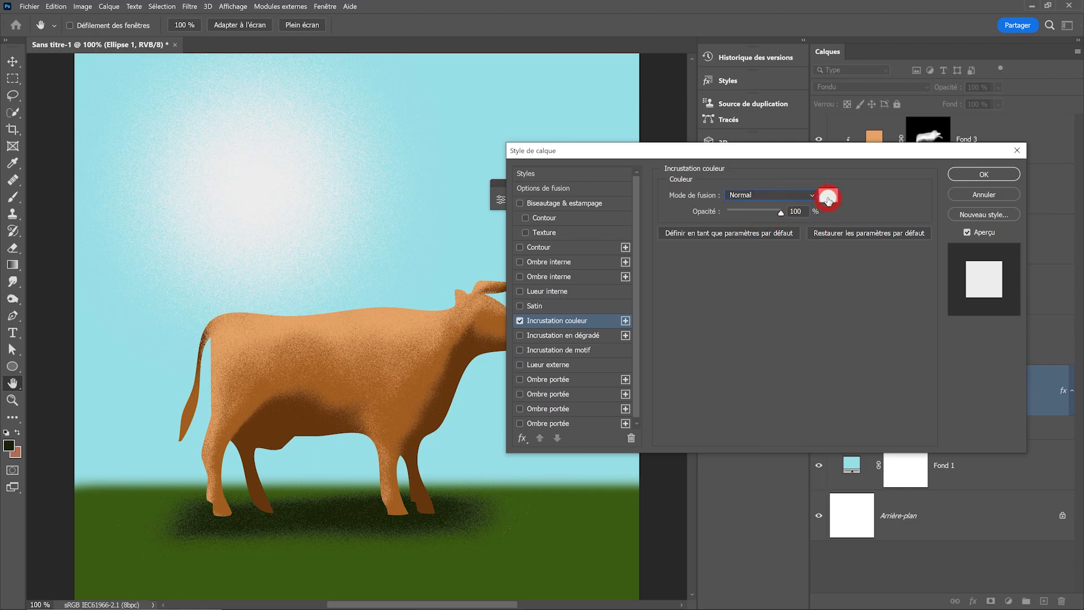
left_click_drag(805, 220, 858, 222)
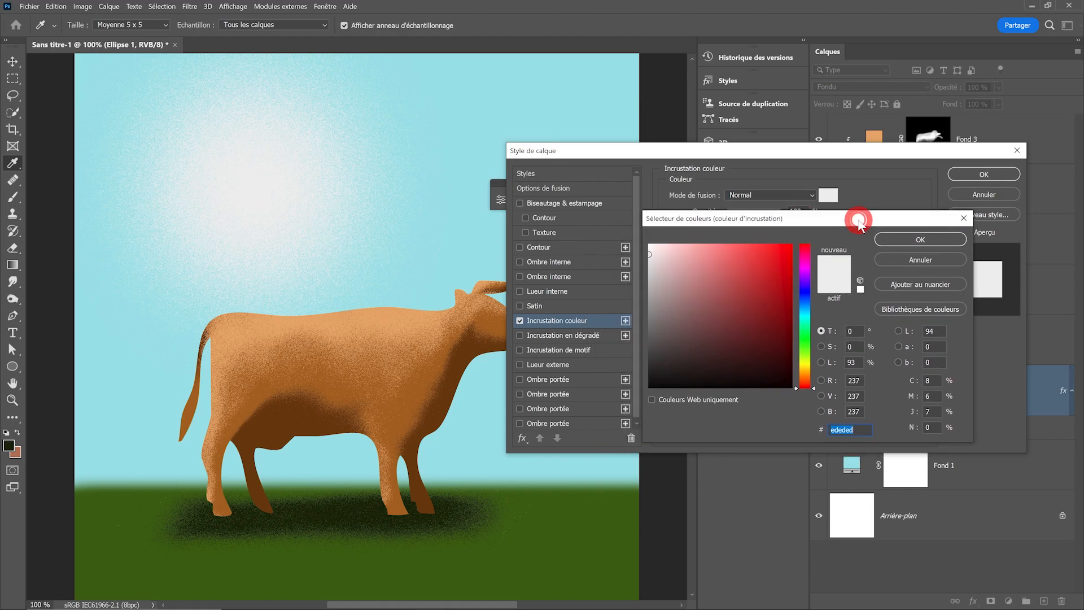
left_click_drag(805, 384, 806, 364)
left_click(738, 278)
left_click_drag(751, 274, 743, 242)
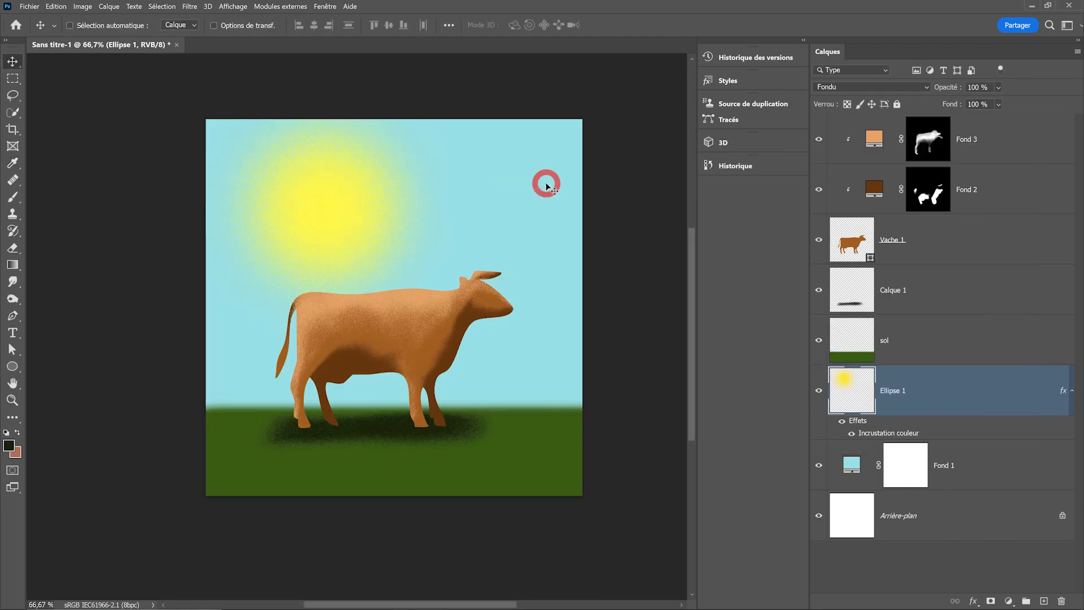
left_click(518, 203, "ctrl")
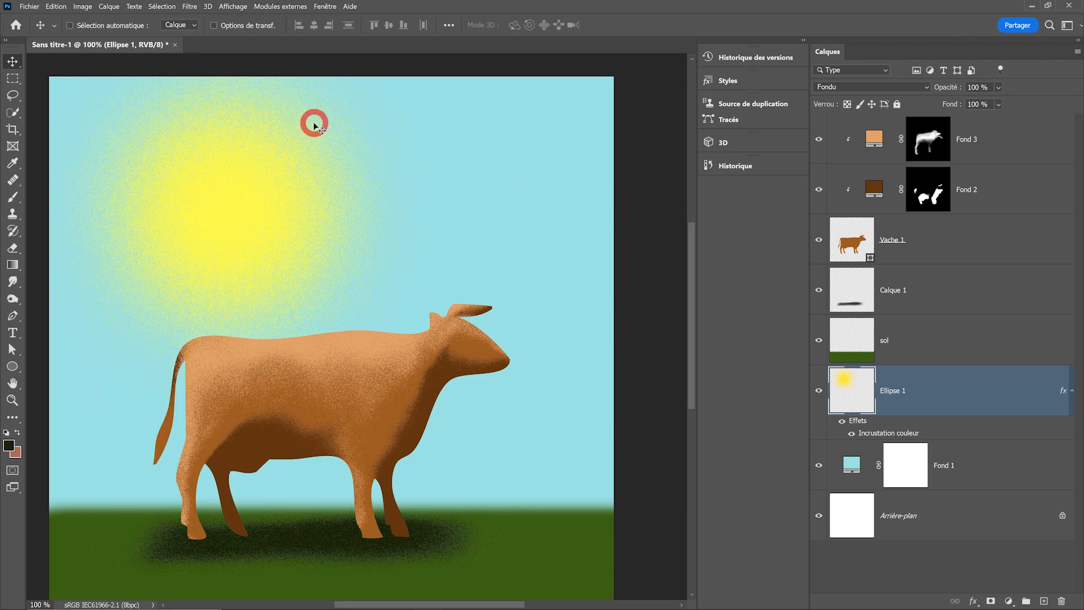
left_click(392, 206, "ctrl+alt")
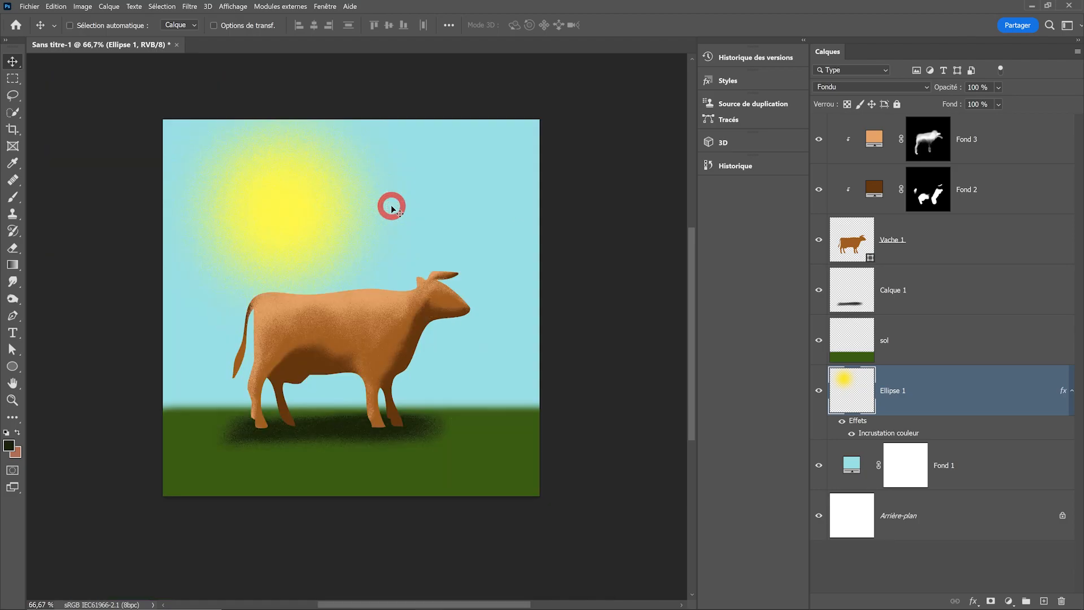
Select the whole canvas, store the selection under the name c, and deselect.
key("ctrl+a")
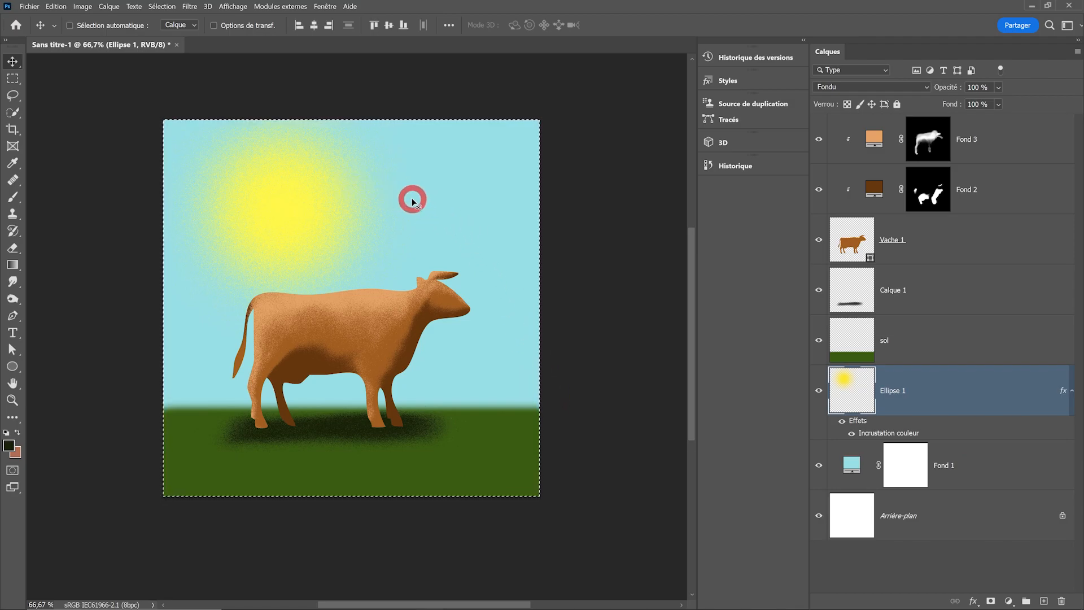
left_click(165, 8)
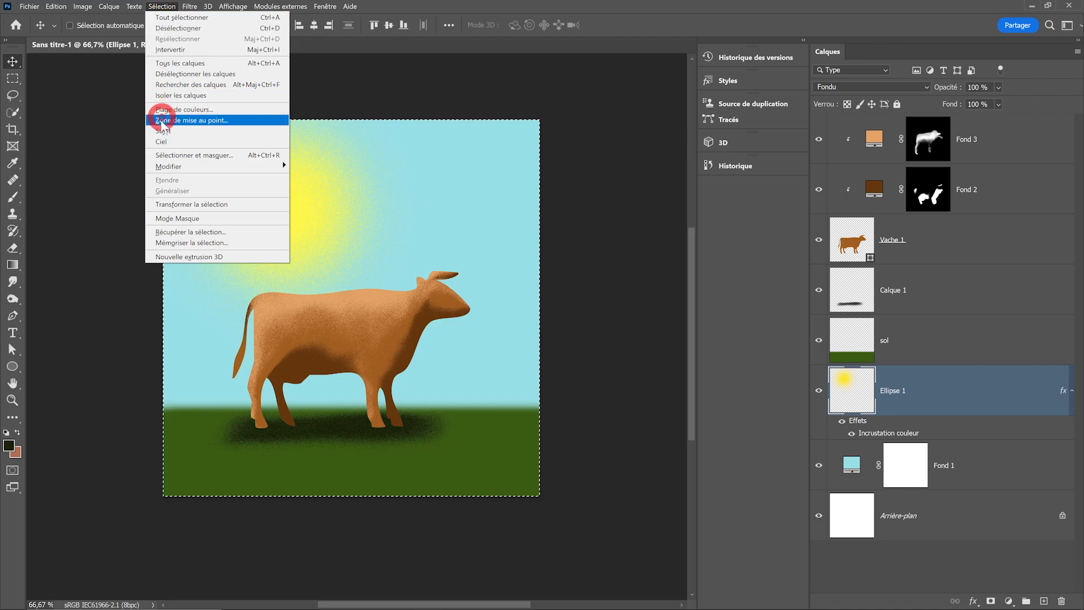
left_click(181, 243)
type("c")
left_click(269, 151)
left_click(409, 81)
key("ctrl+d")
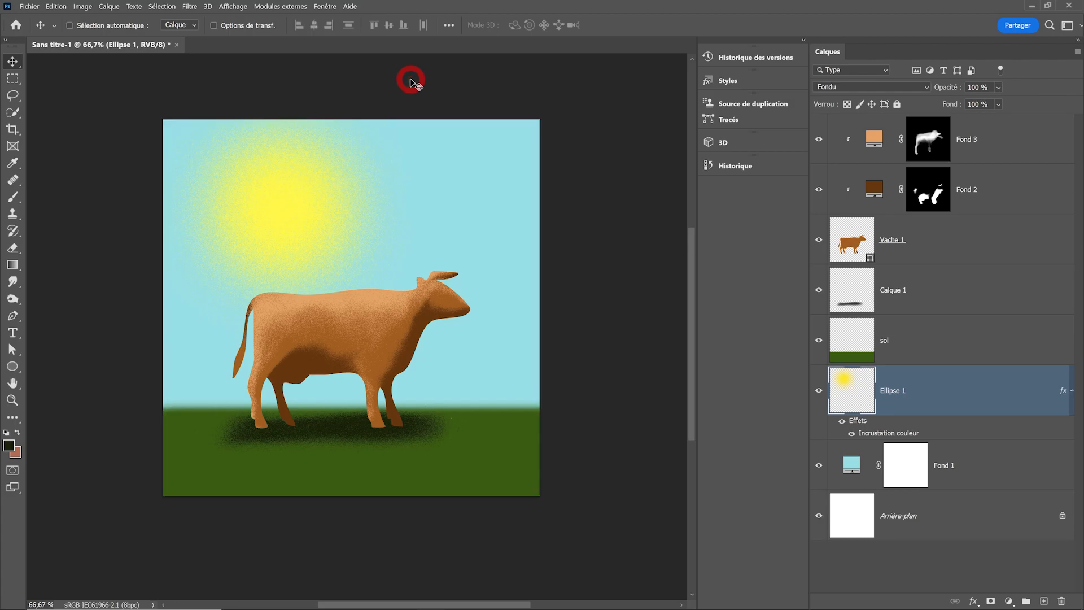
Enlarge the canvas by 200 pixels in width and 200 pixels in height, using relative dimensions.
left_click(83, 7)
left_click(108, 81)
left_click(107, 91)
left_click(577, 279)
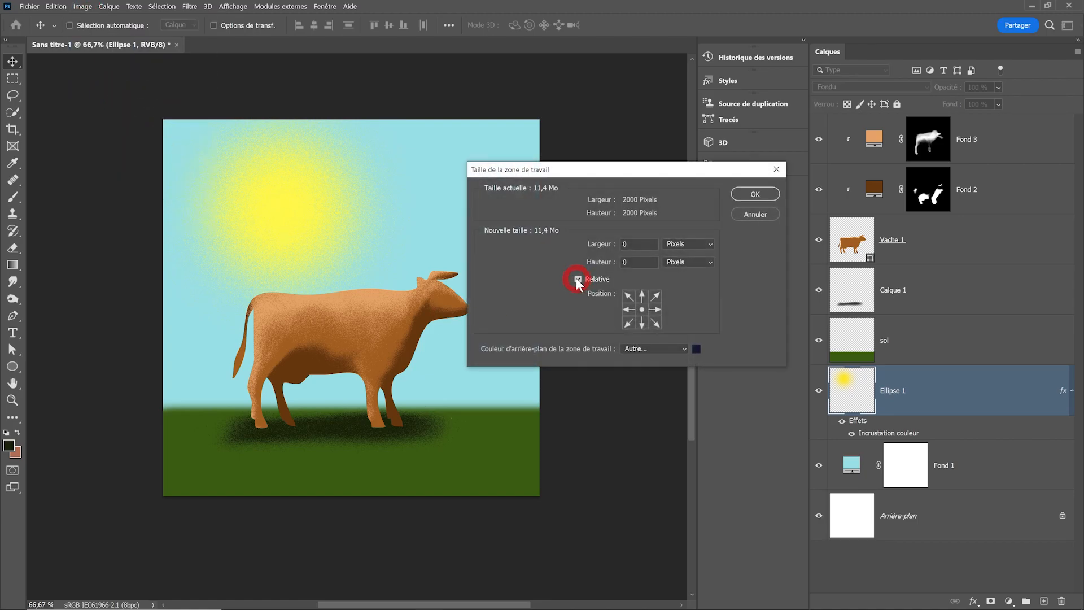
left_click(628, 243)
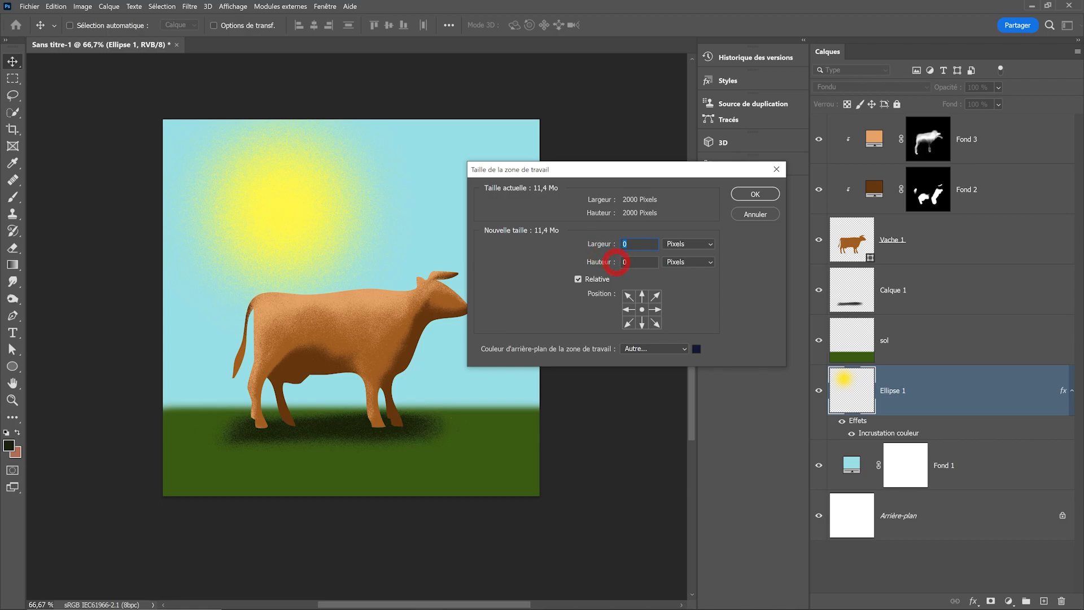
type("200")
left_click(648, 262)
type("200")
left_click(750, 196)
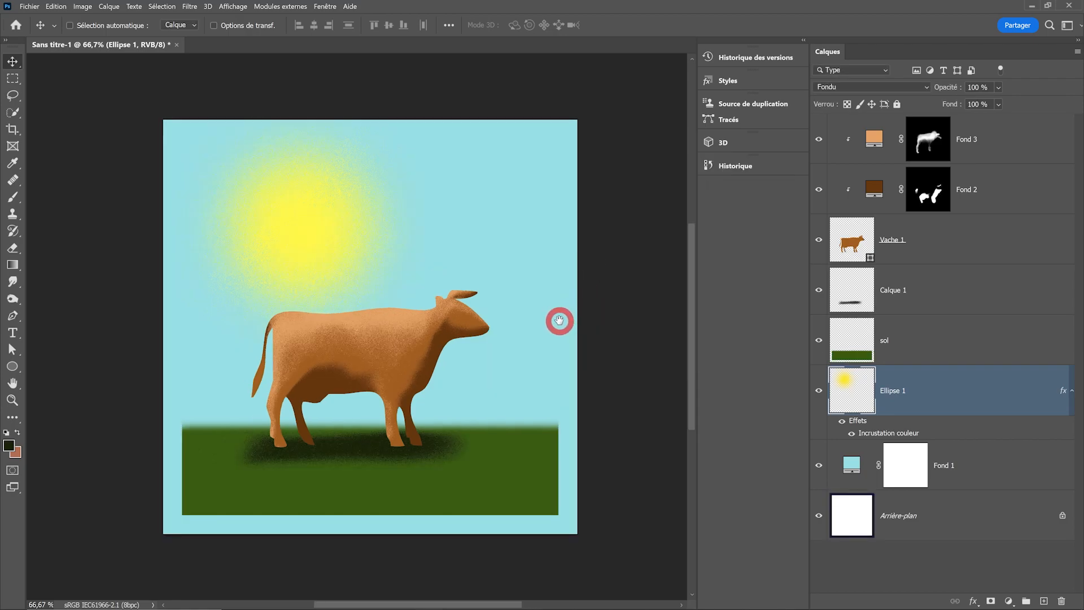
left_click_drag(559, 320, 533, 302)
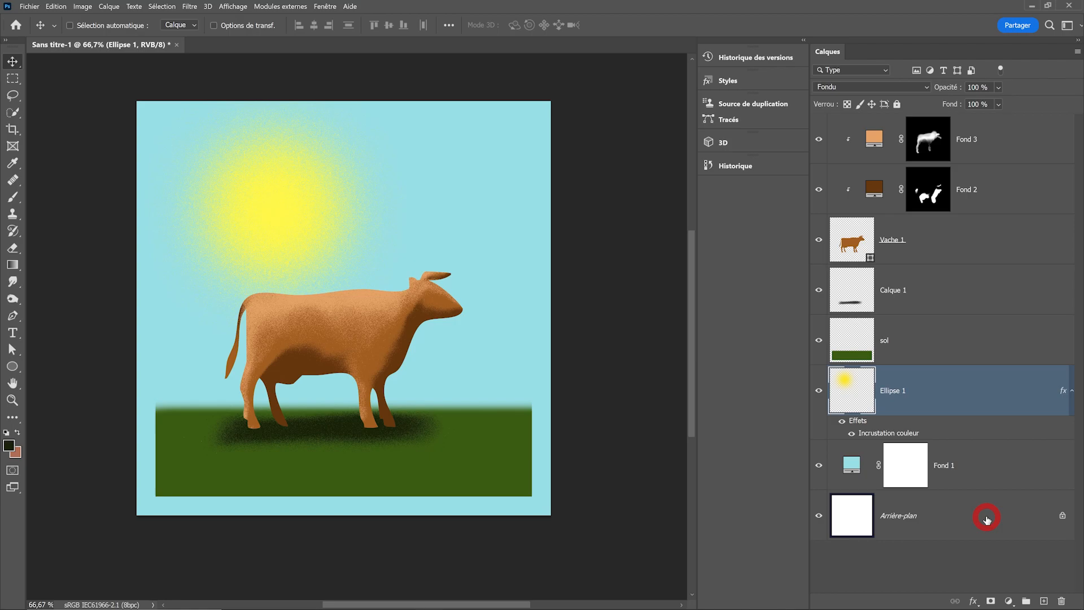
Add a new layer above Fond 1 and load the stored selection c, inverted to cover only the outer border.
left_click(994, 466)
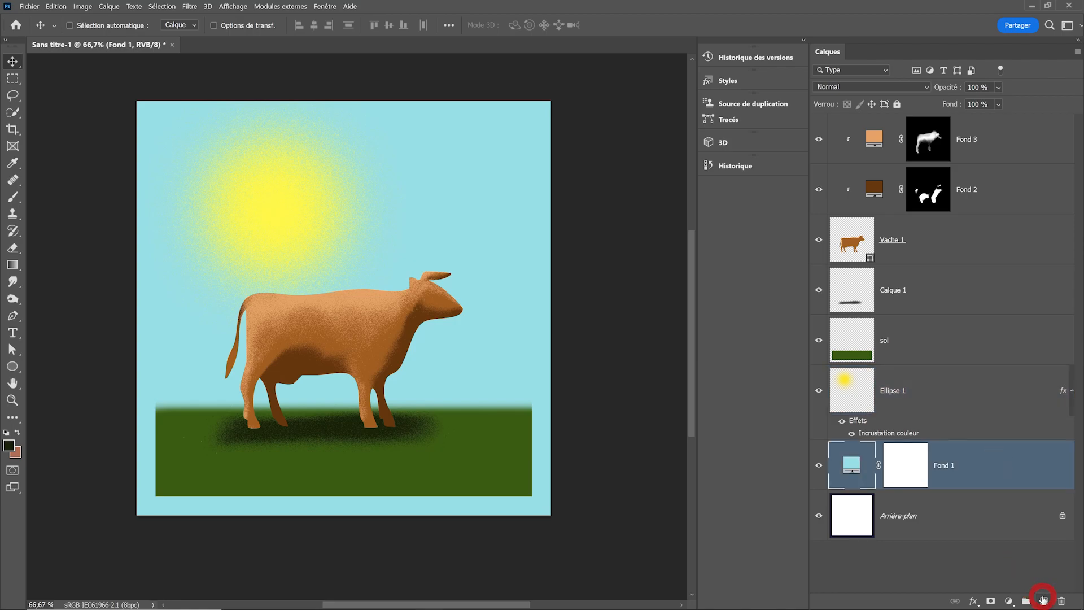
left_click(1043, 600)
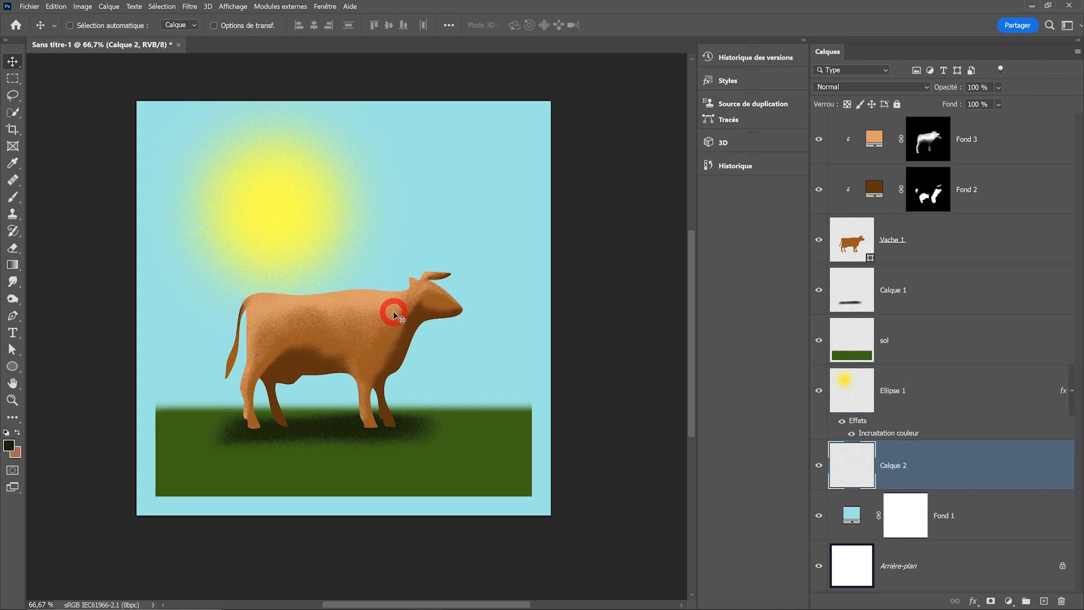
left_click(162, 7)
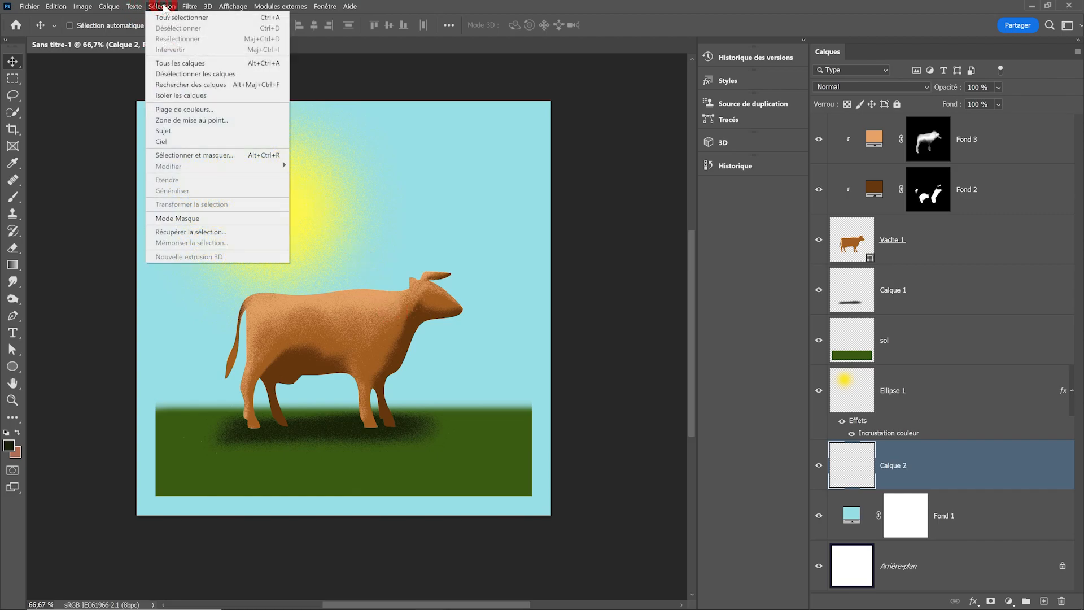
left_click(191, 232)
left_click(255, 101)
left_click(242, 130)
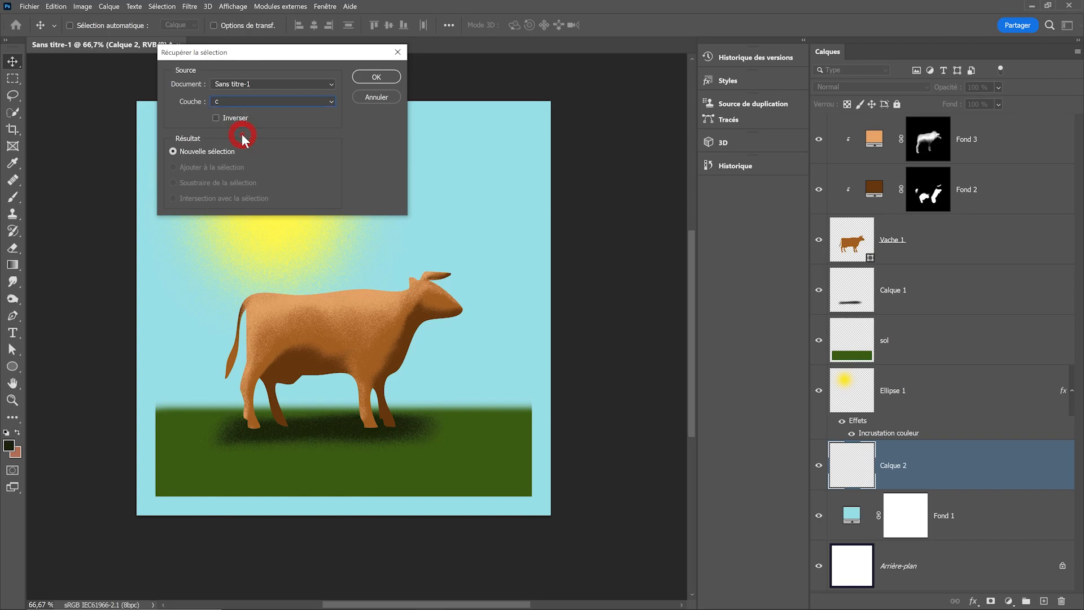
left_click(377, 79)
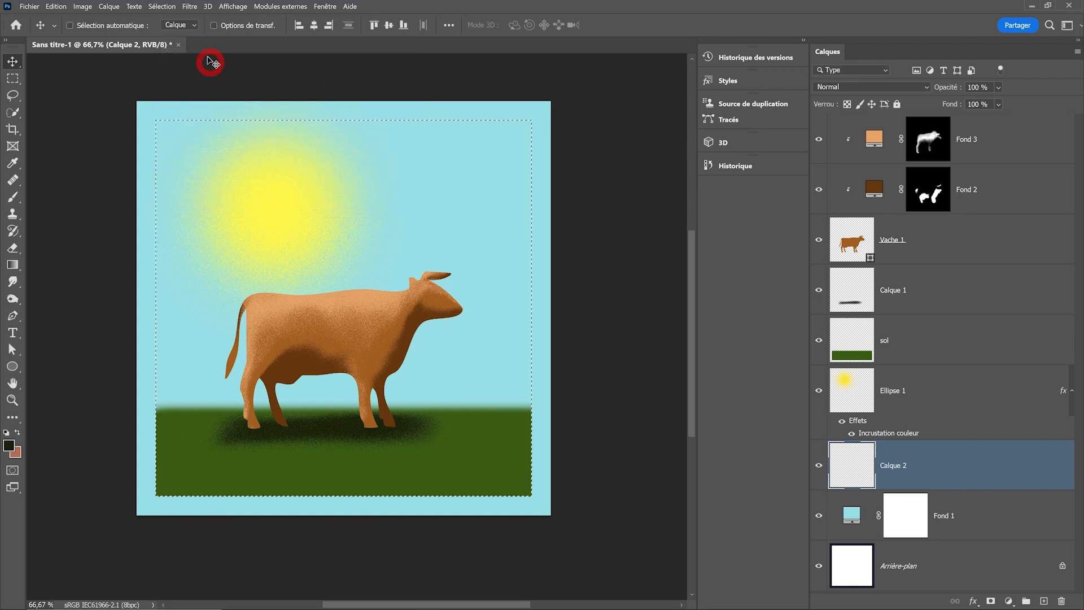
left_click(162, 6)
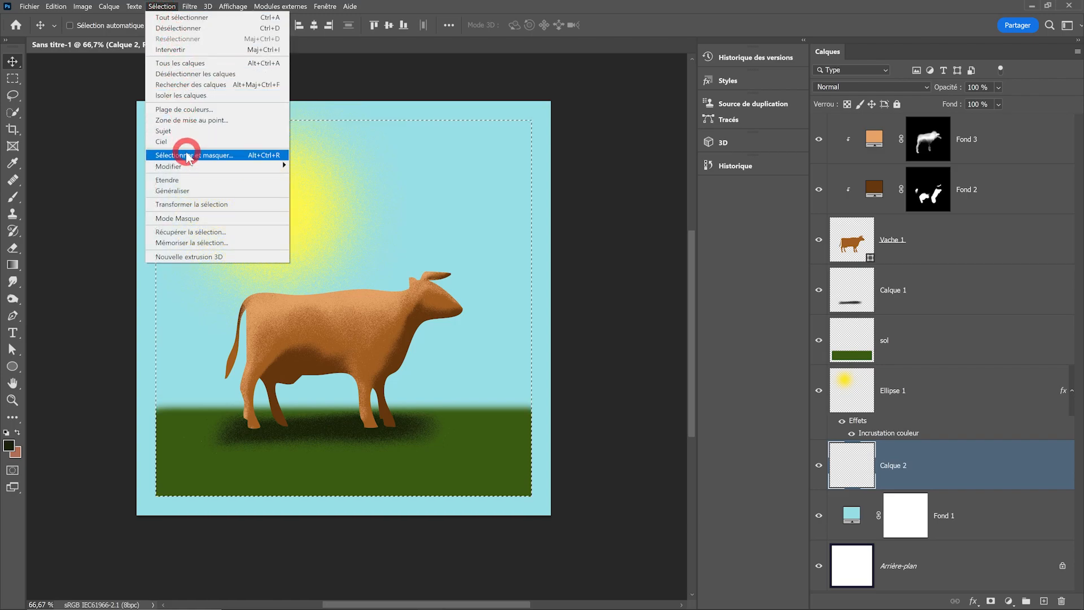
left_click(181, 51)
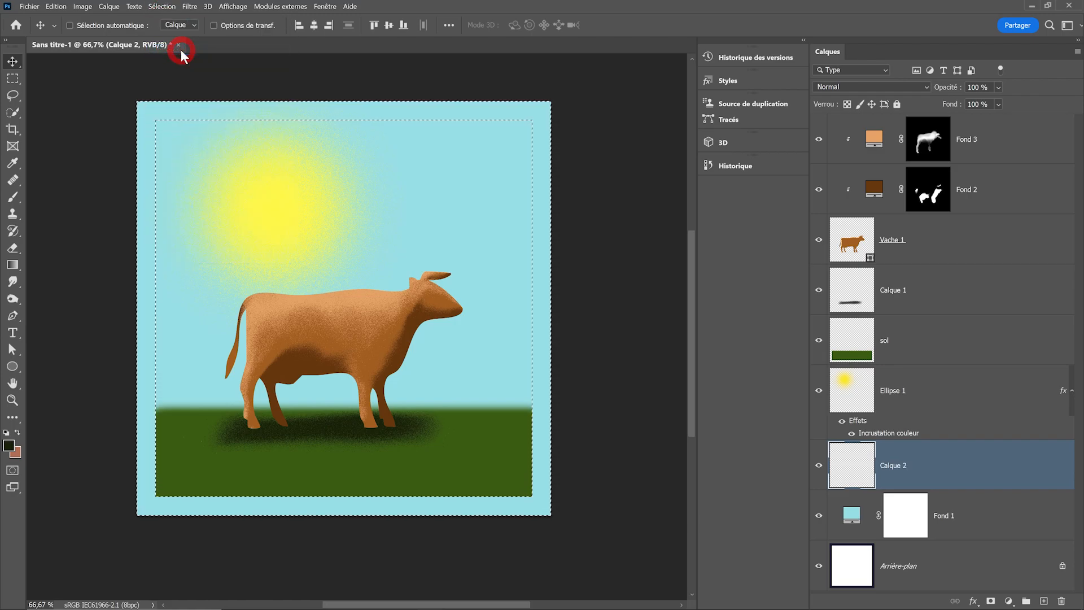
Set up the Arrondi flou brush with default black and white colors, 100% opacity and 100% flow.
left_click(16, 198)
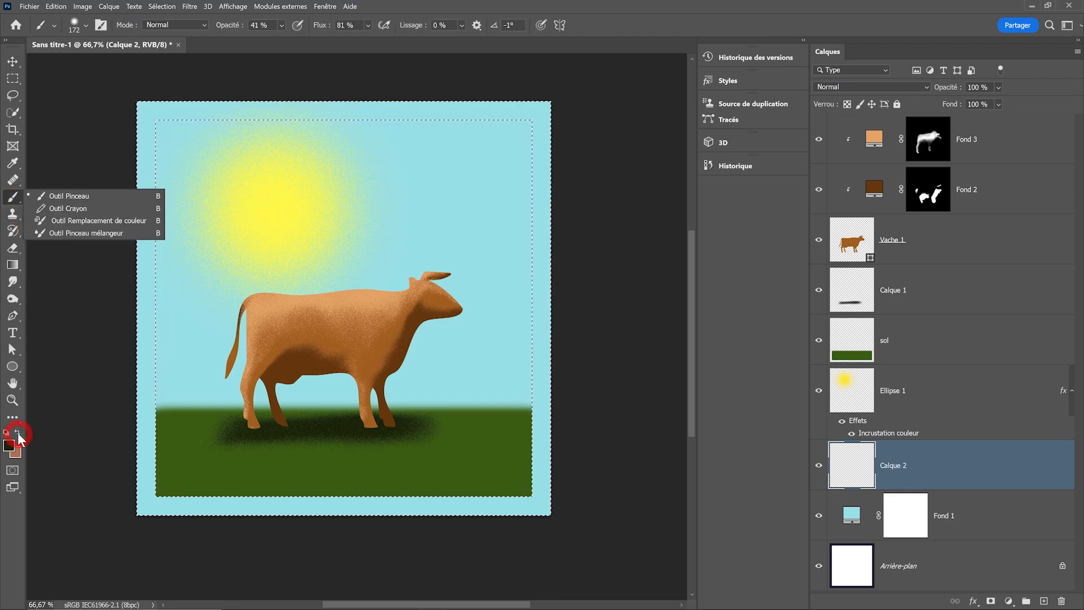
left_click(6, 432)
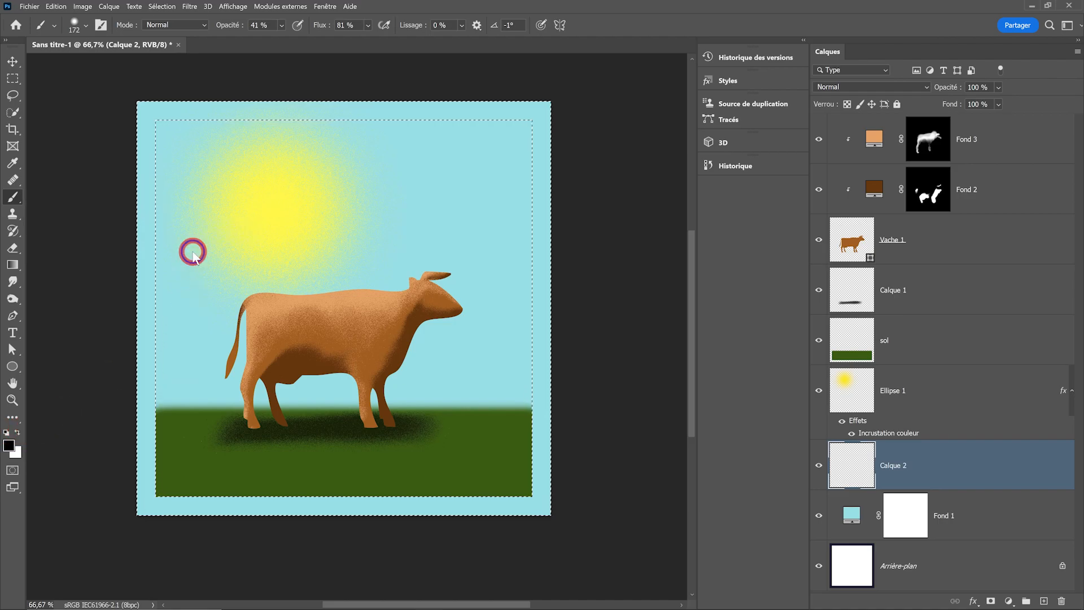
left_click(86, 25)
left_click(73, 181)
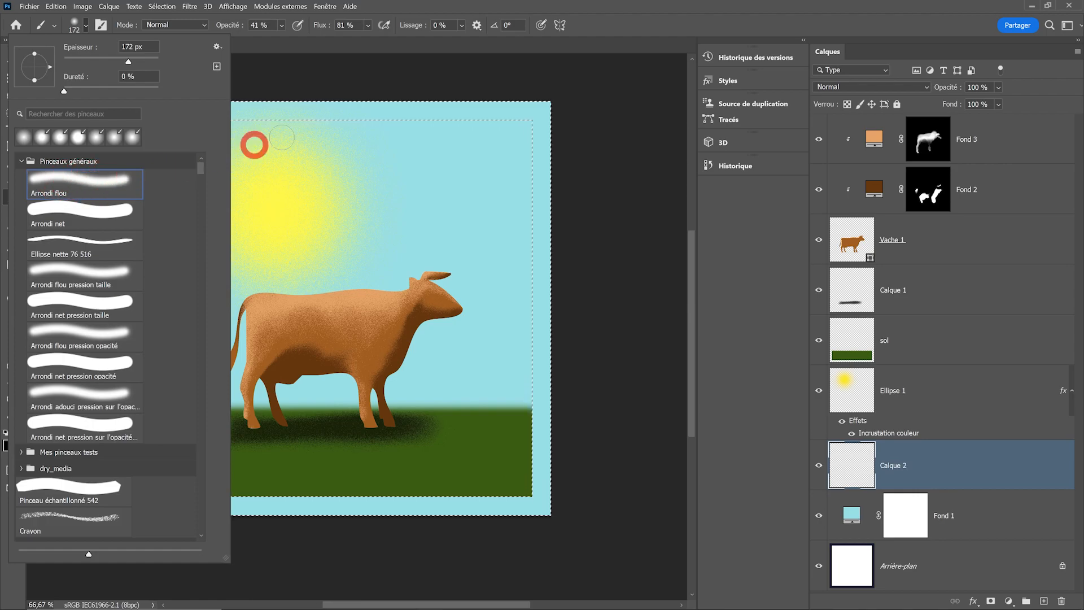
left_click(248, 28)
left_click_drag(248, 28, 433, 56)
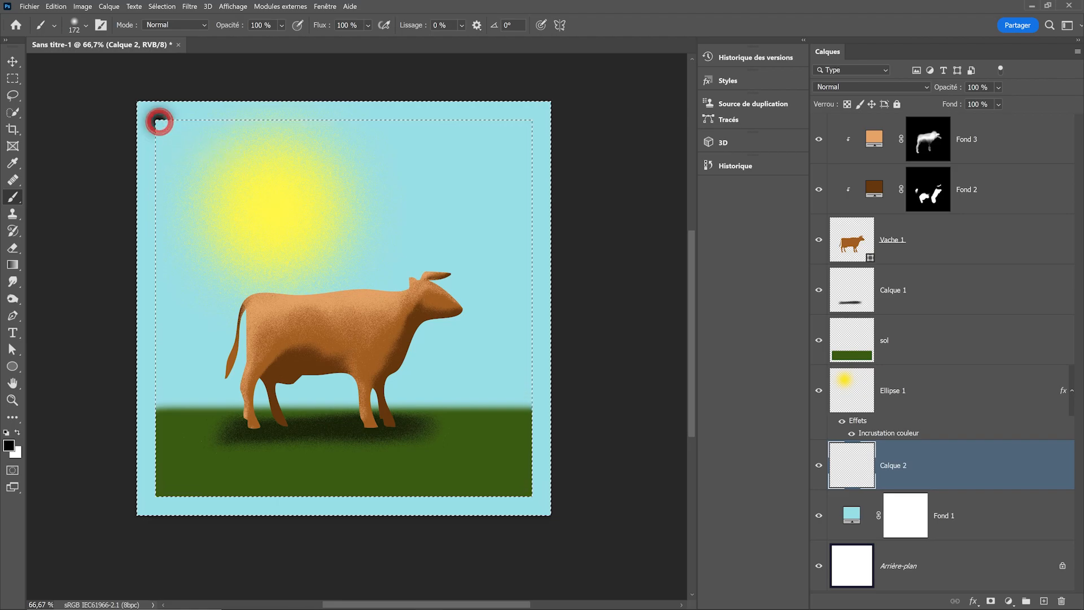
Paint straight soft black strokes along all four sides of the inner square on Calque 2.
left_click(530, 121, "shift")
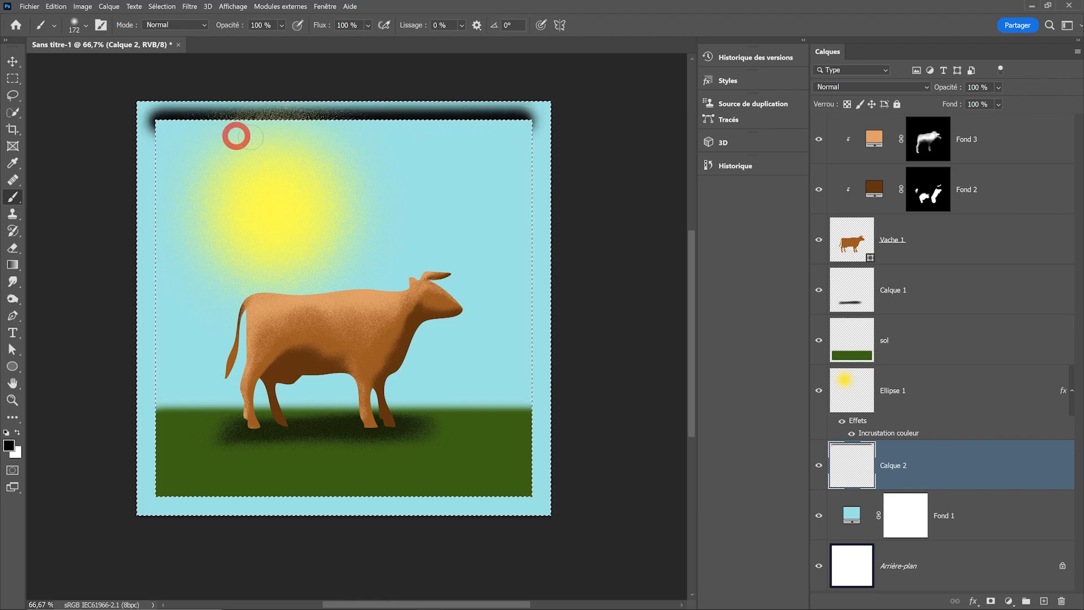
left_click(413, 129, "ctrl")
left_click(417, 129, "ctrl")
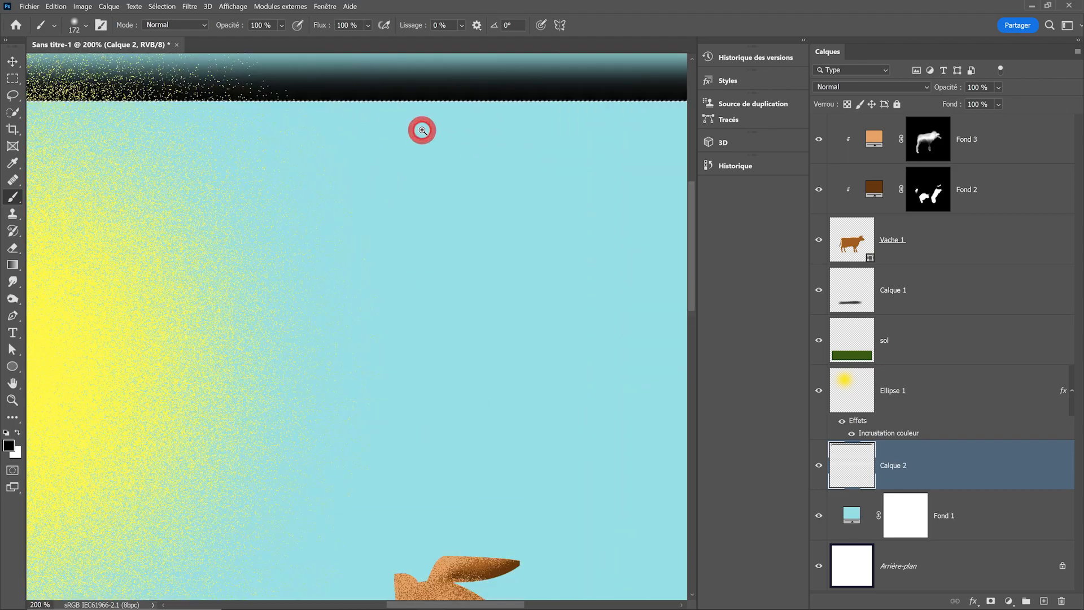
left_click_drag(418, 131, 411, 210)
left_click(551, 200, "alt")
left_click(551, 199, "alt")
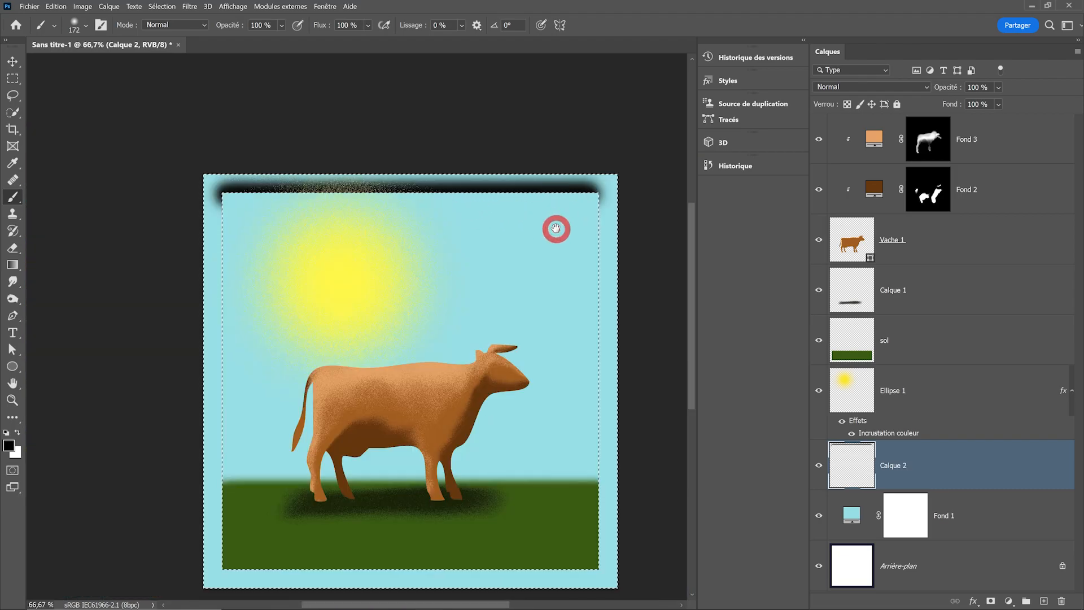
left_click_drag(554, 228, 507, 201)
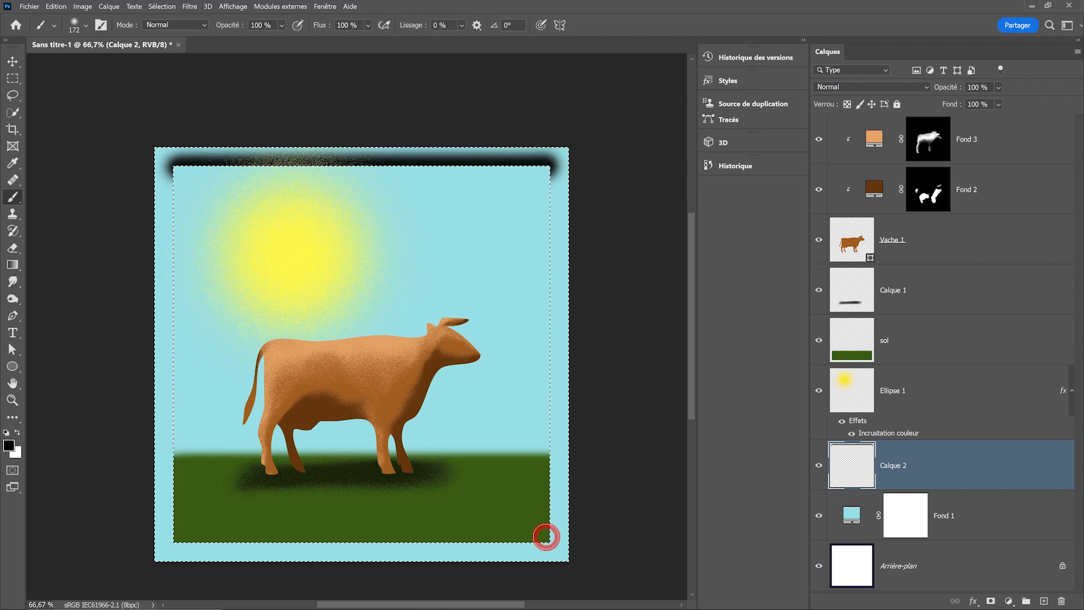
left_click(547, 540, "shift")
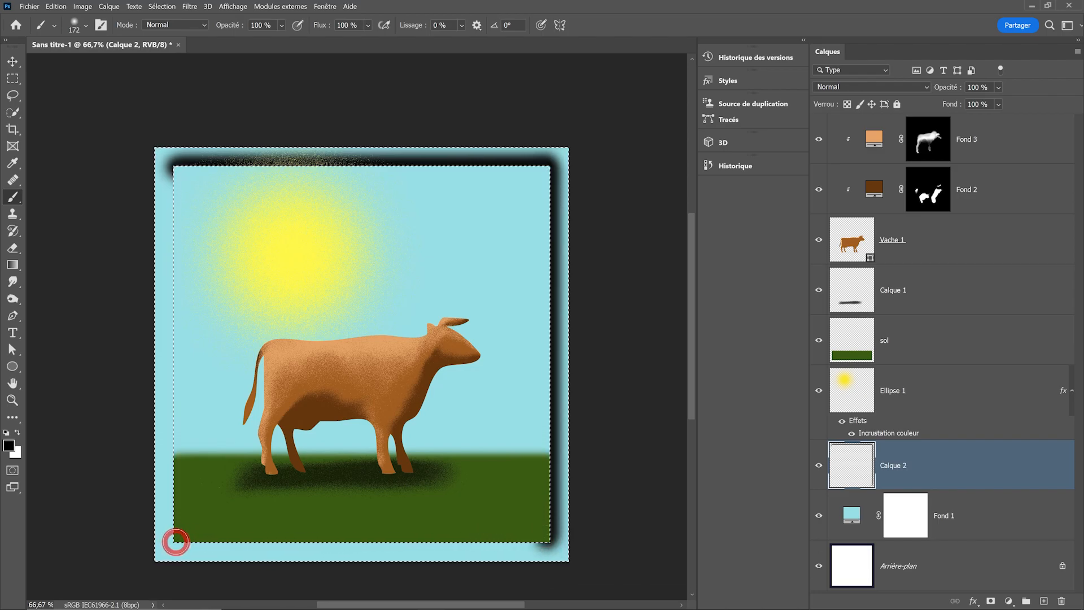
left_click(180, 541, "shift")
left_click(176, 168, "shift")
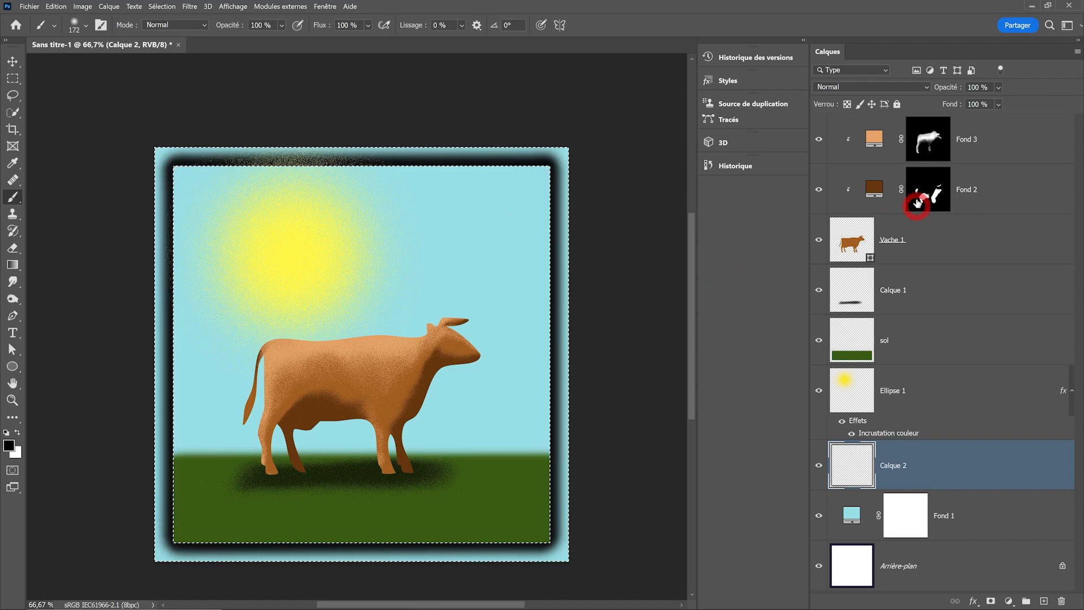
Set the Calque 2 layer's blend mode to Fondu and remove the selection.
left_click(864, 84)
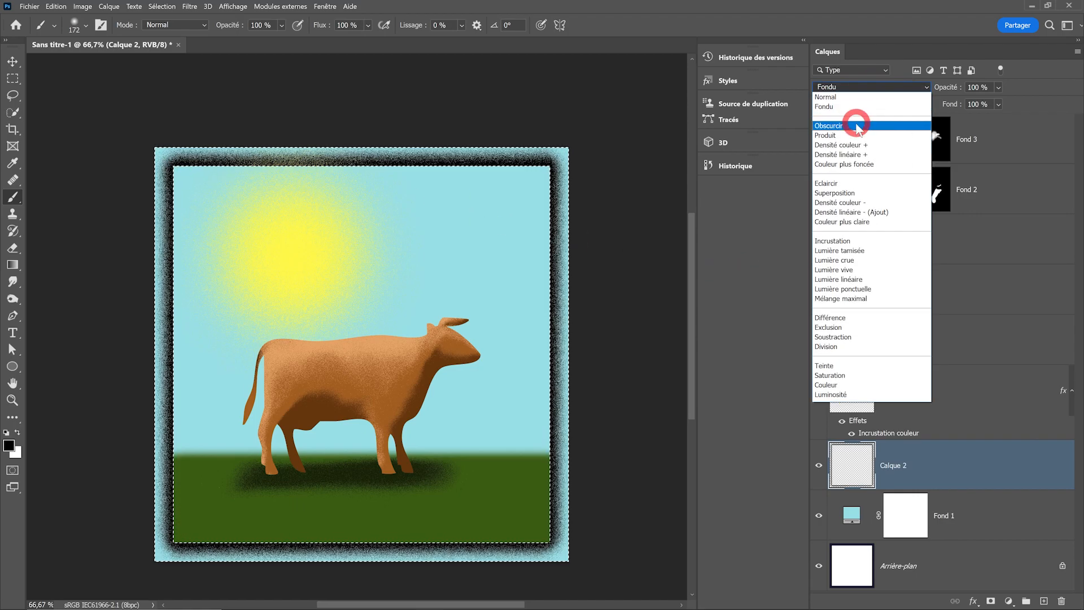
left_click(843, 109)
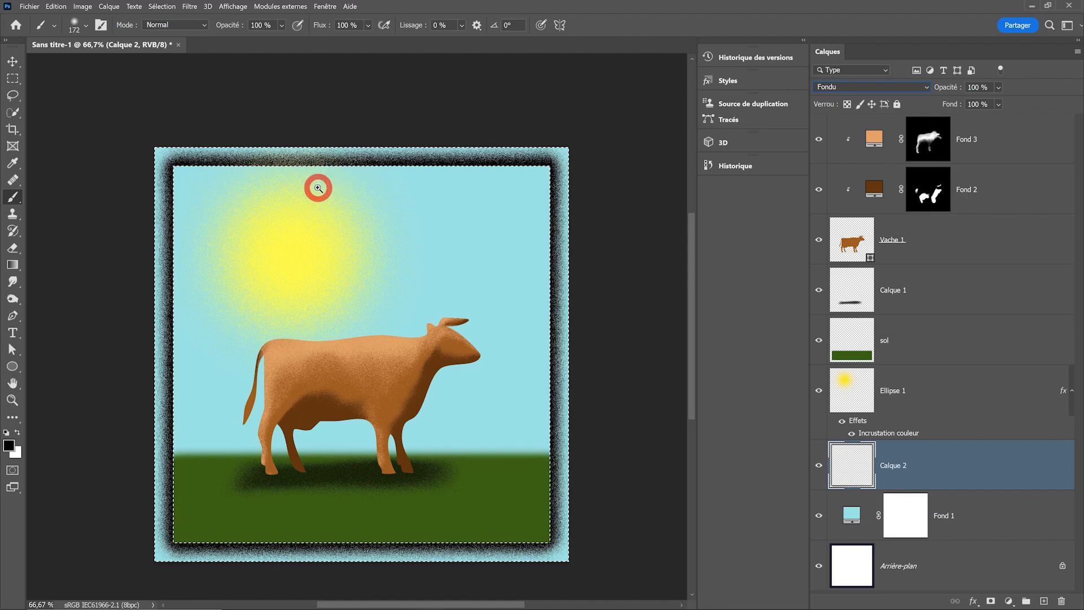
scroll(314, 187, "up", 1)
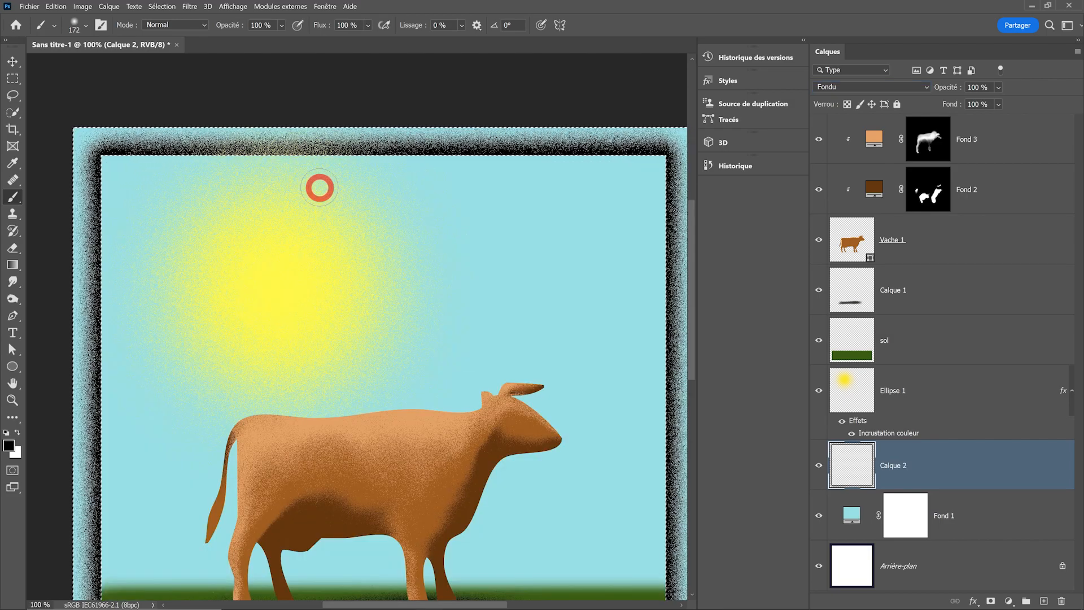
key("ctrl+d")
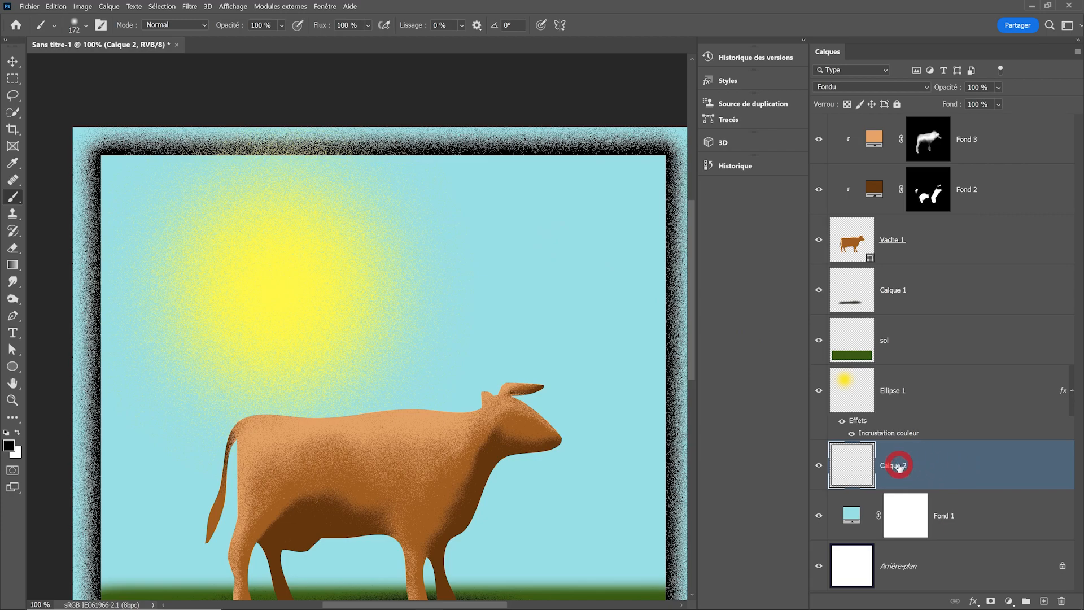
Convert Calque 2 to a smart object and apply the Médiane filter with a radius of 4 pixels.
right_click(935, 470)
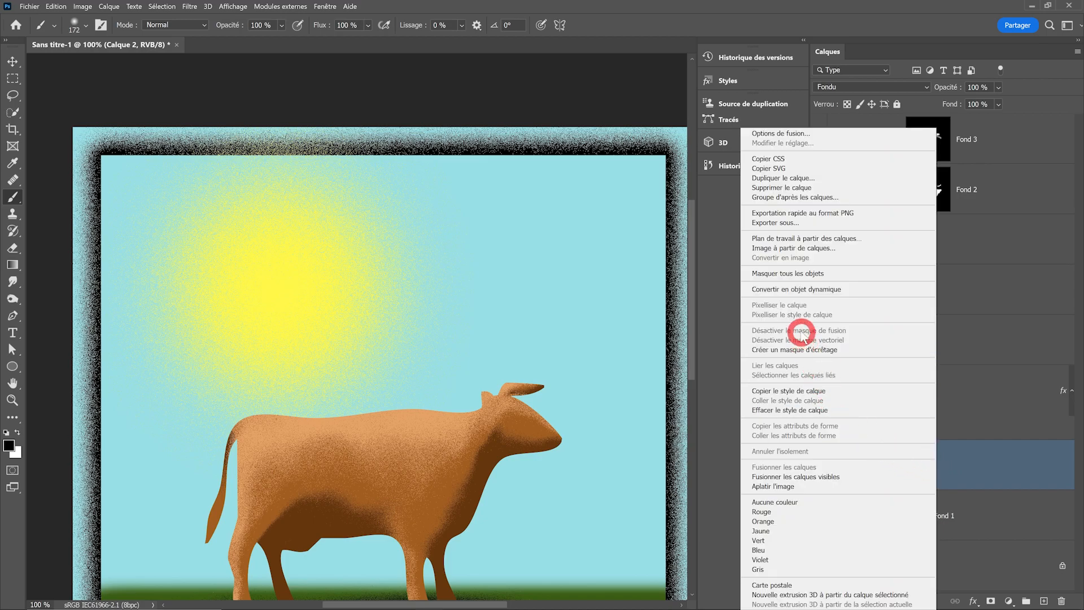
left_click(790, 290)
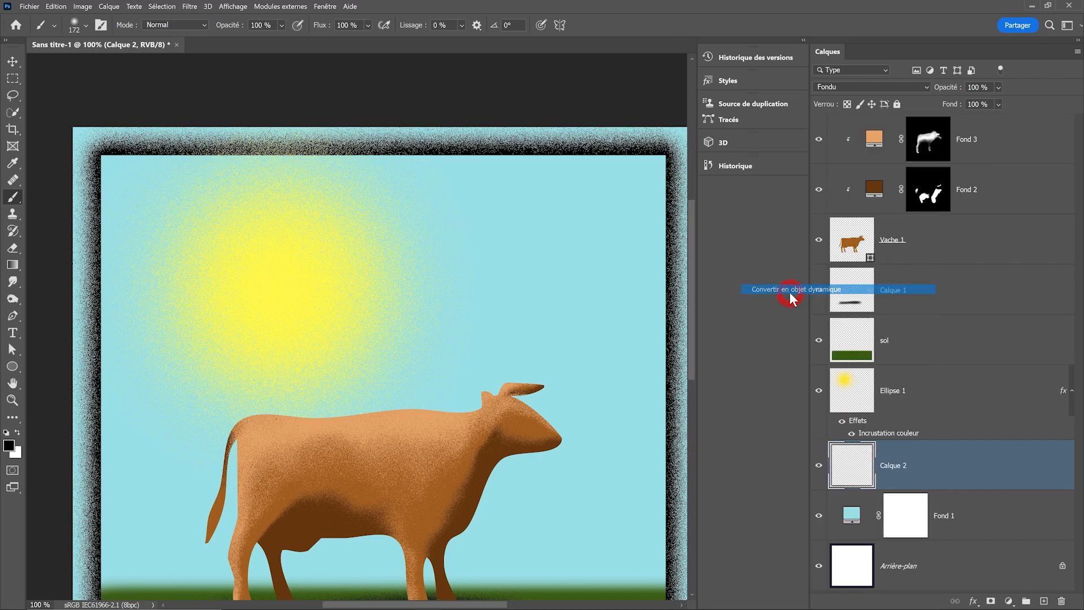
left_click(191, 6)
mouse_move(213, 138)
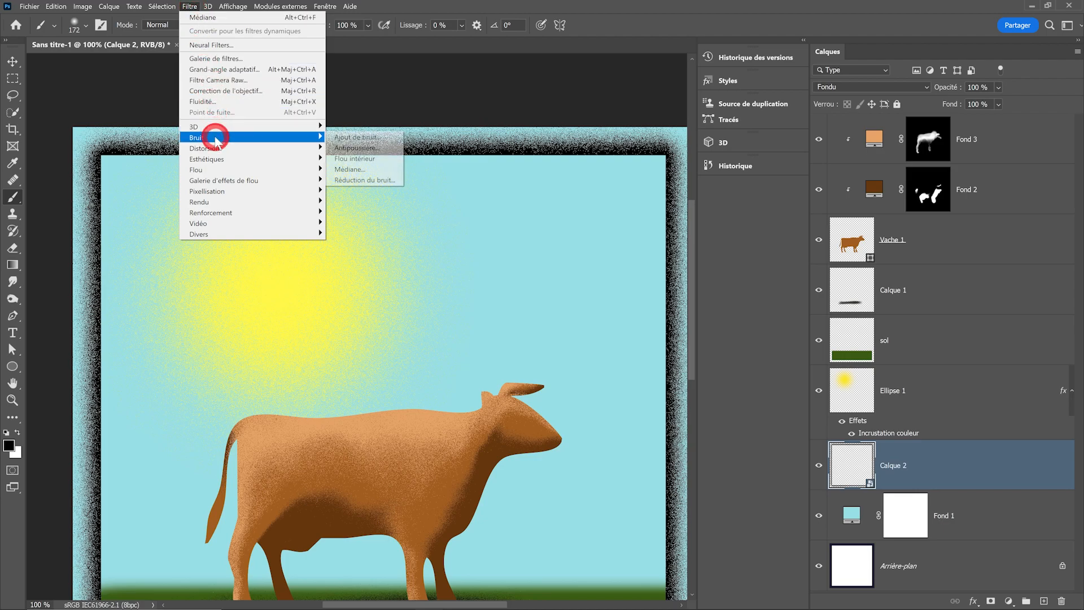
left_click(381, 171)
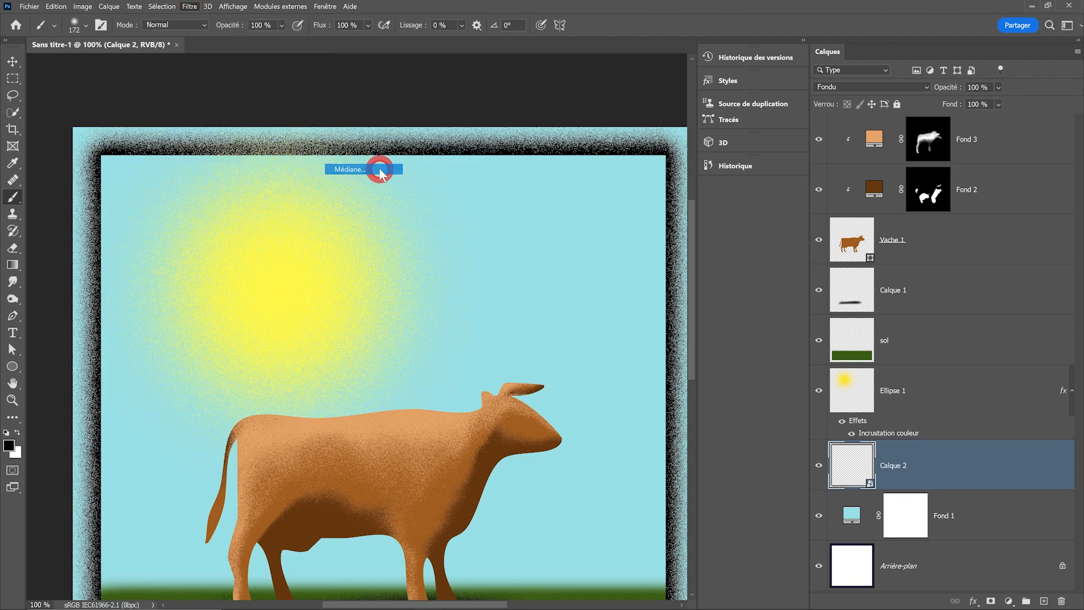
left_click(490, 290)
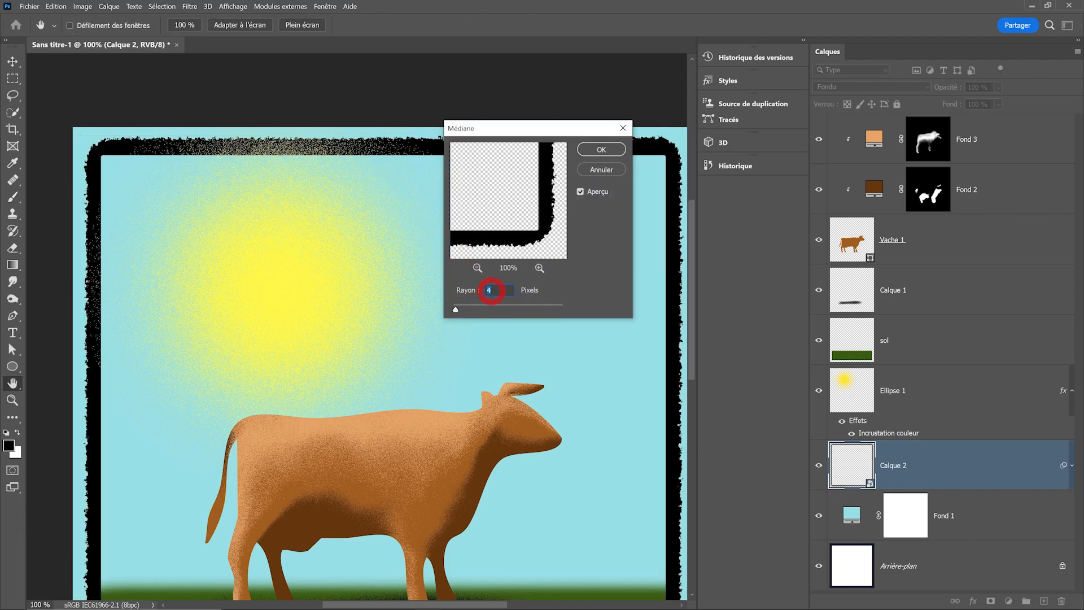
left_click(600, 150)
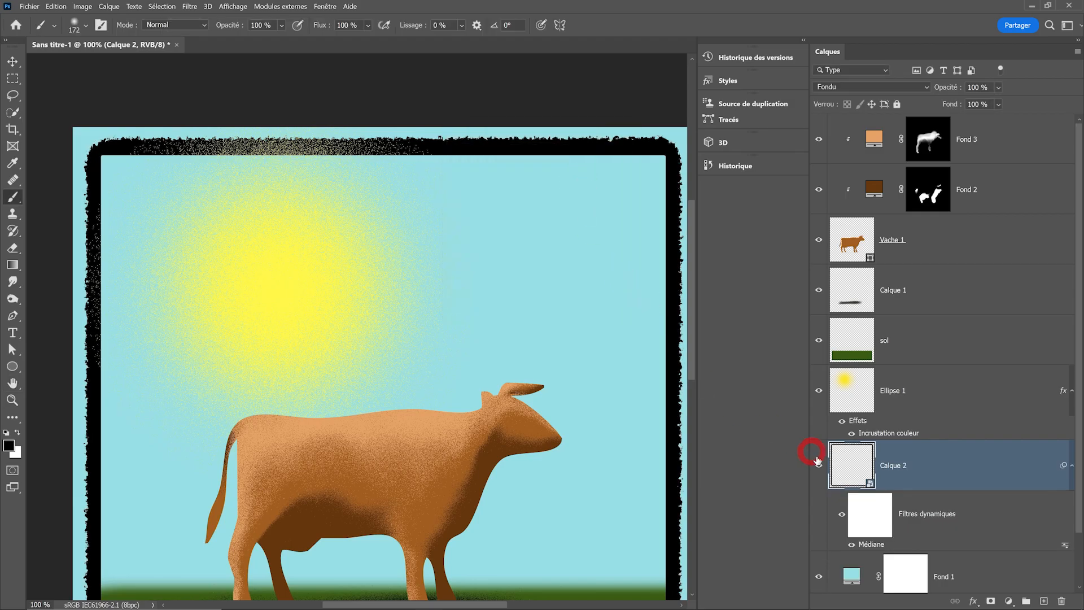
Add a white color overlay effect to the frame on Calque 2.
scroll(814, 458, "down", 2)
key("ctrl+minus")
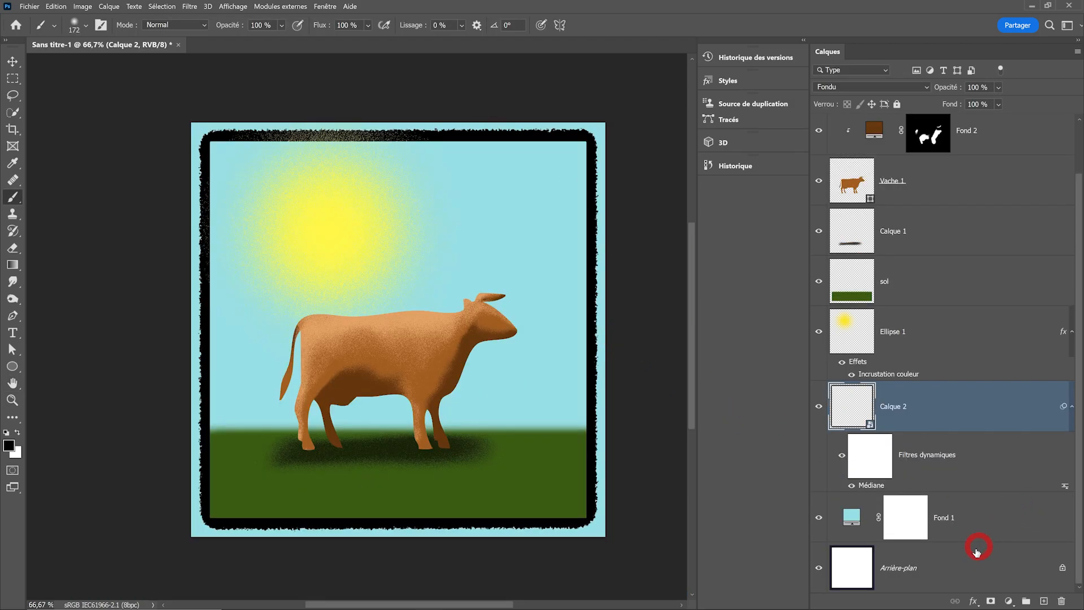
left_click(973, 600)
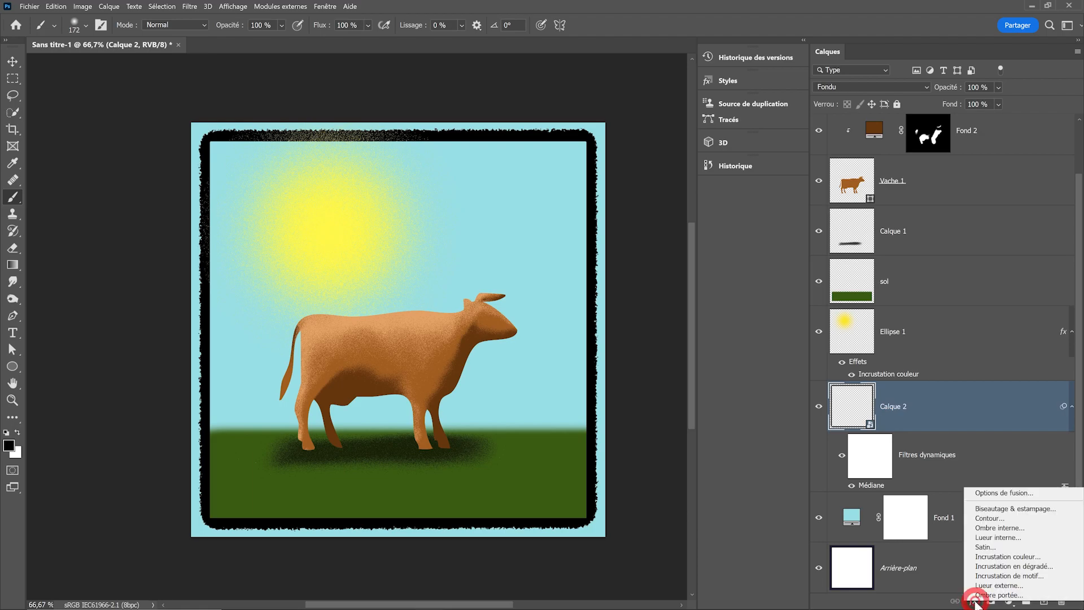
left_click(984, 556)
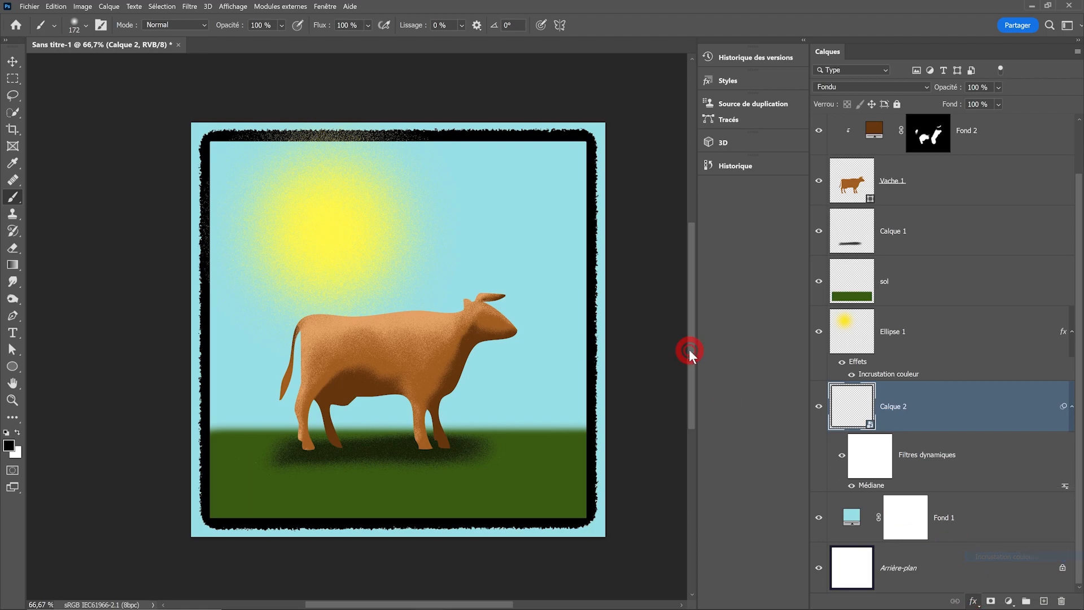
left_click_drag(809, 151, 766, 219)
left_click(916, 246)
key("b")
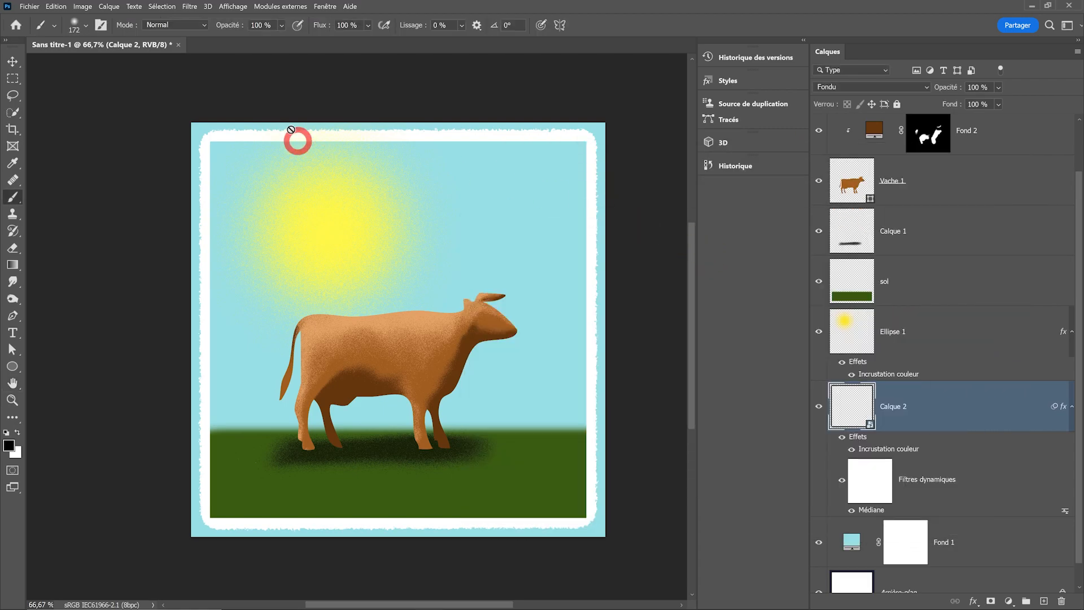